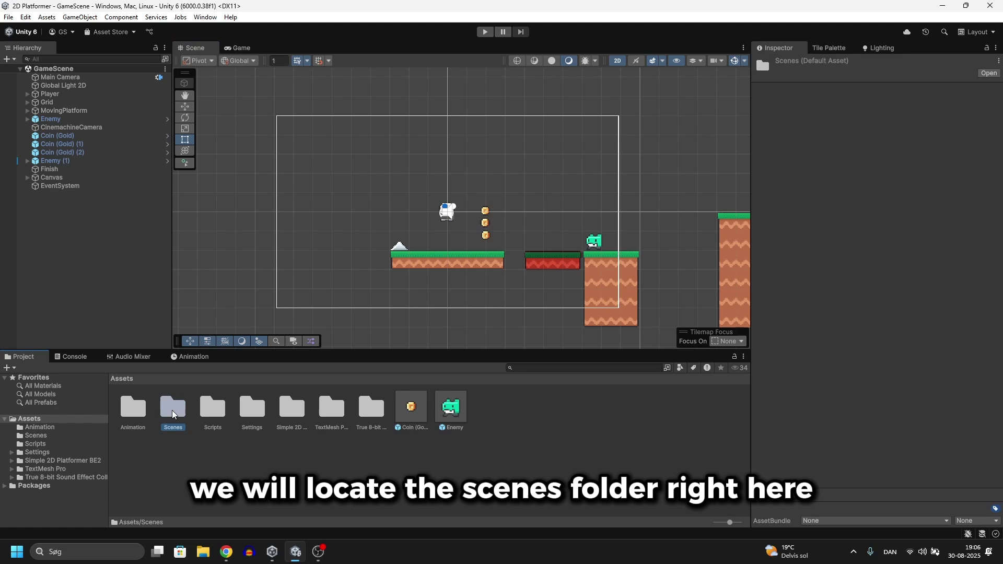
Step: Open the Scenes folder and look over the GameScene and Level2 scene assets
double_click(170, 413)
click(135, 408)
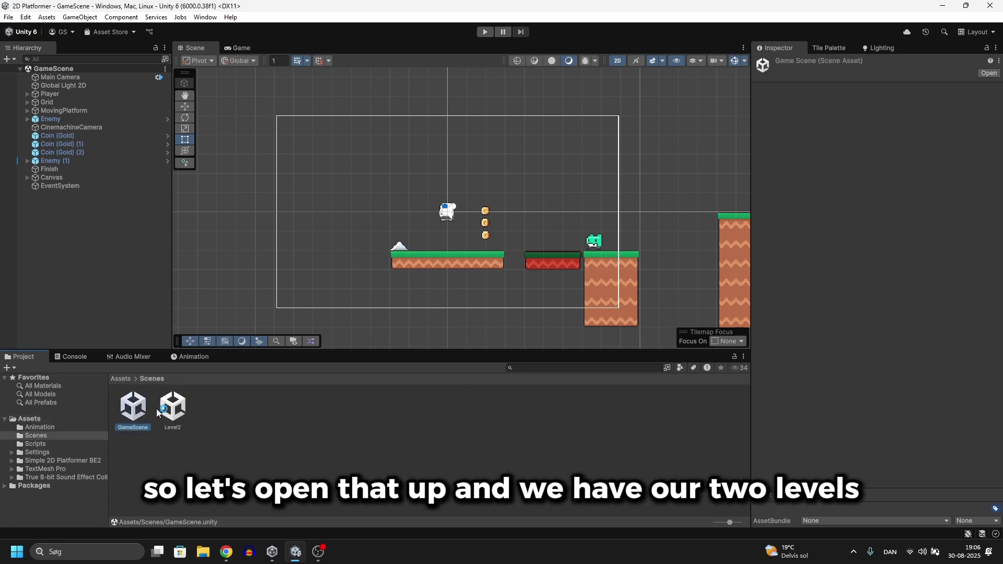
click(172, 408)
click(136, 408)
click(173, 407)
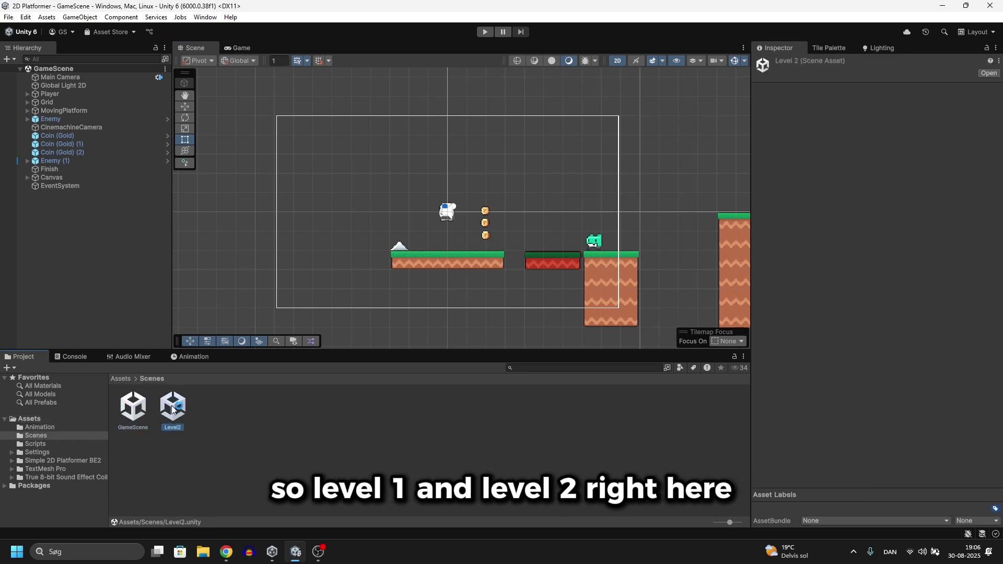
Step: Create a new scene asset named Main Menu in the Scenes folder and open it
right_click(216, 415)
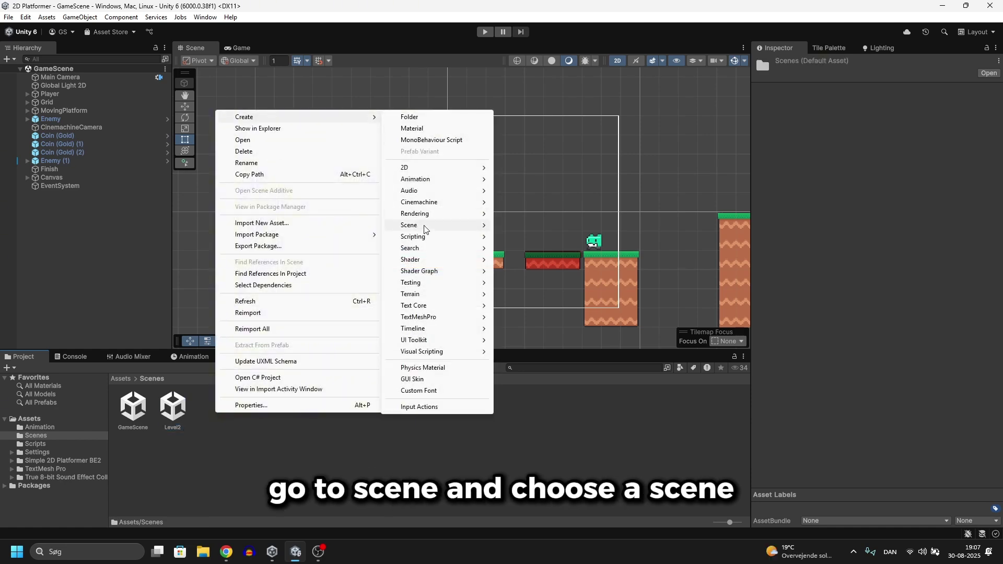
mouse_move(426, 226)
click(515, 226)
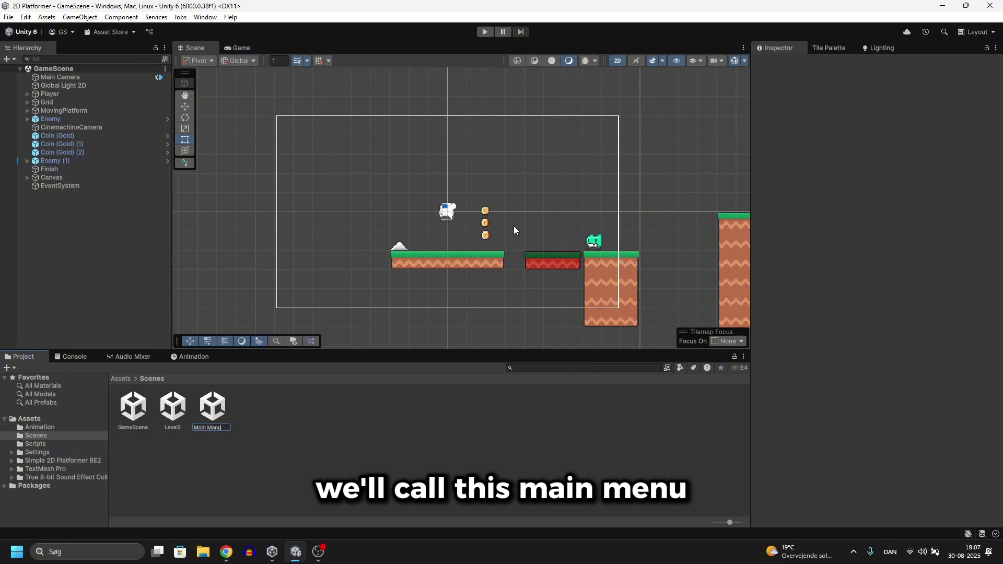
key(Return)
double_click(212, 407)
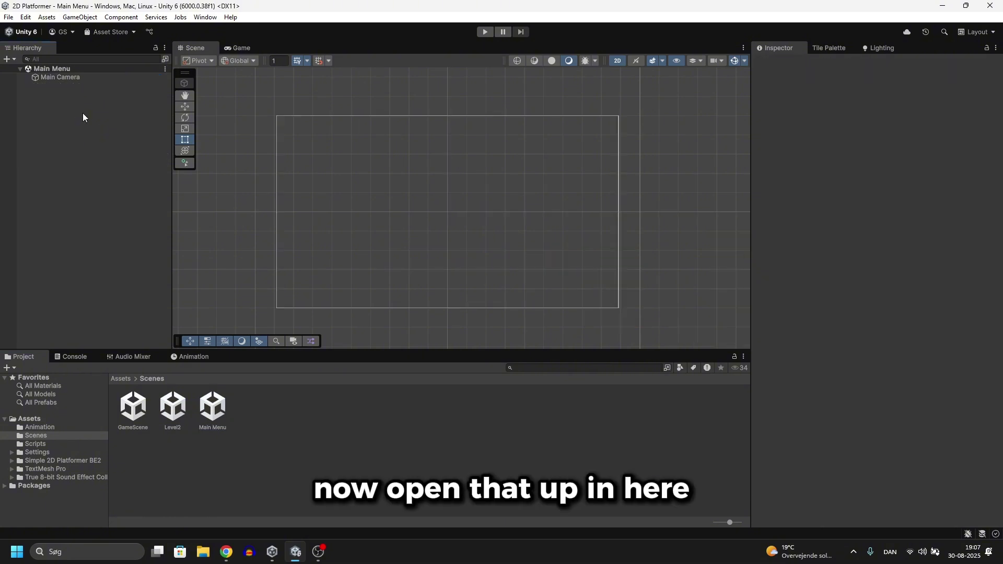
Step: Add a UI Canvas with its EventSystem to the Main Menu scene and frame the Canvas in view
right_click(51, 111)
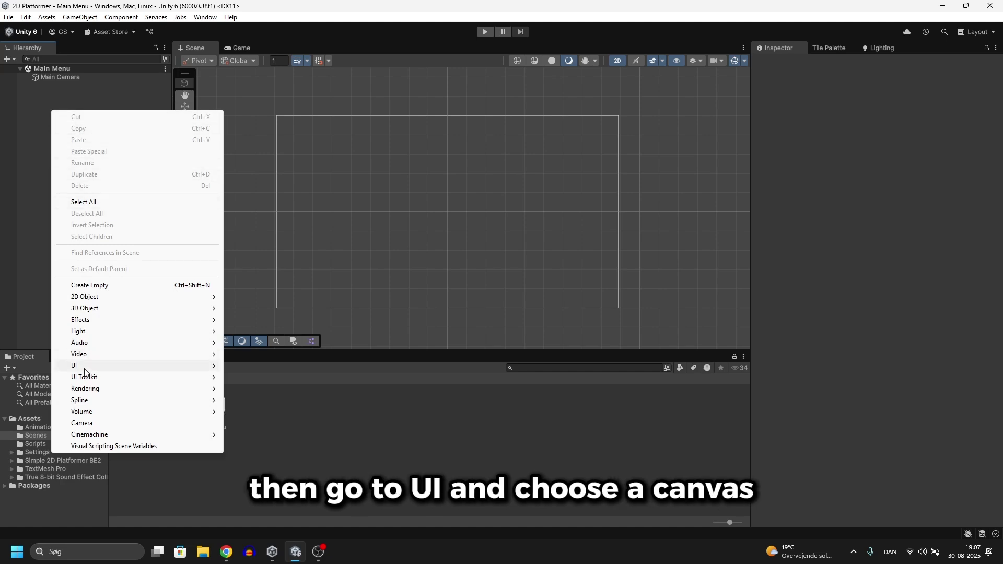
mouse_move(85, 368)
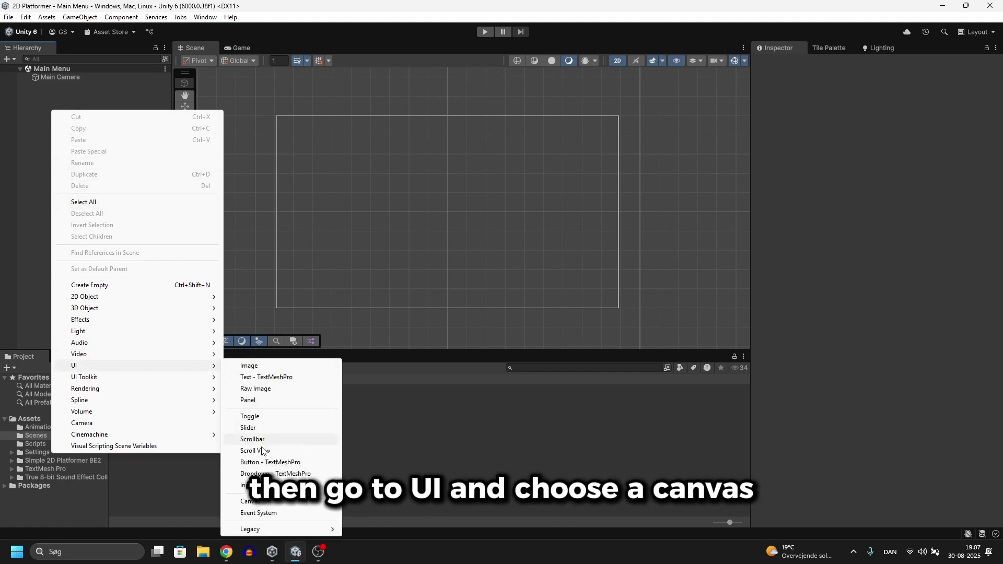
click(262, 500)
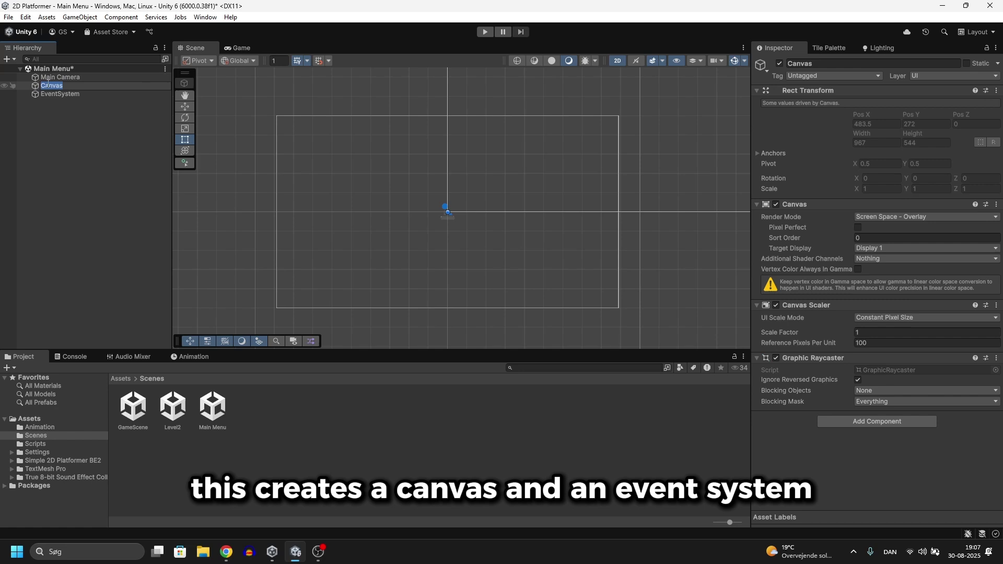
click(52, 91)
click(52, 86)
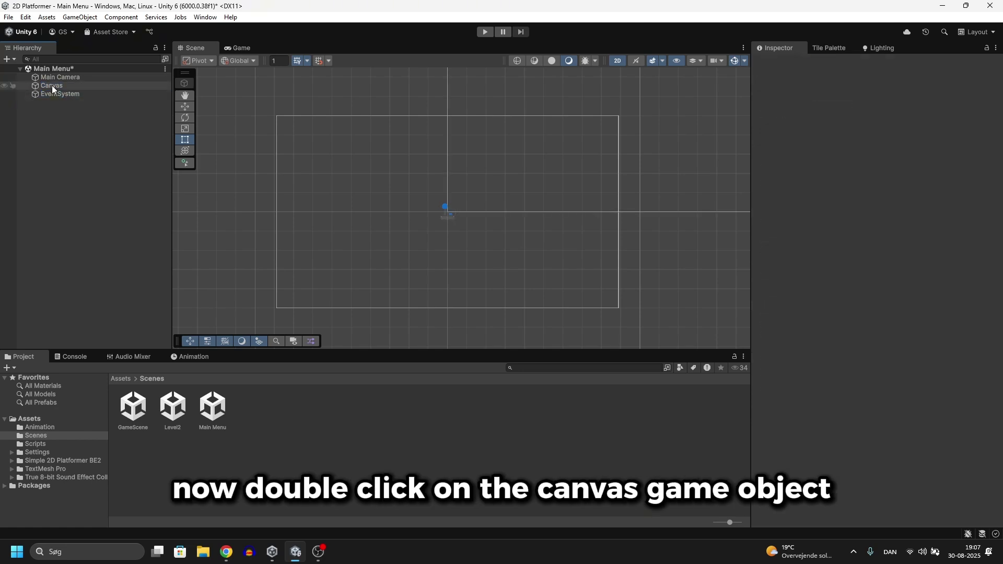
double_click(52, 86)
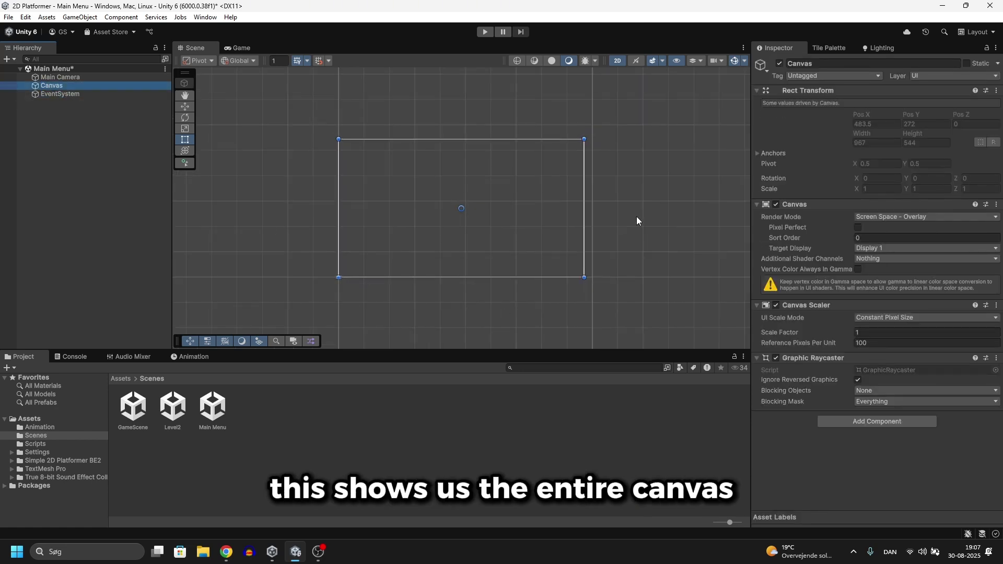
Step: Add a TextMeshPro text under Canvas, centred horizontally and vertically, in bold
right_click(49, 87)
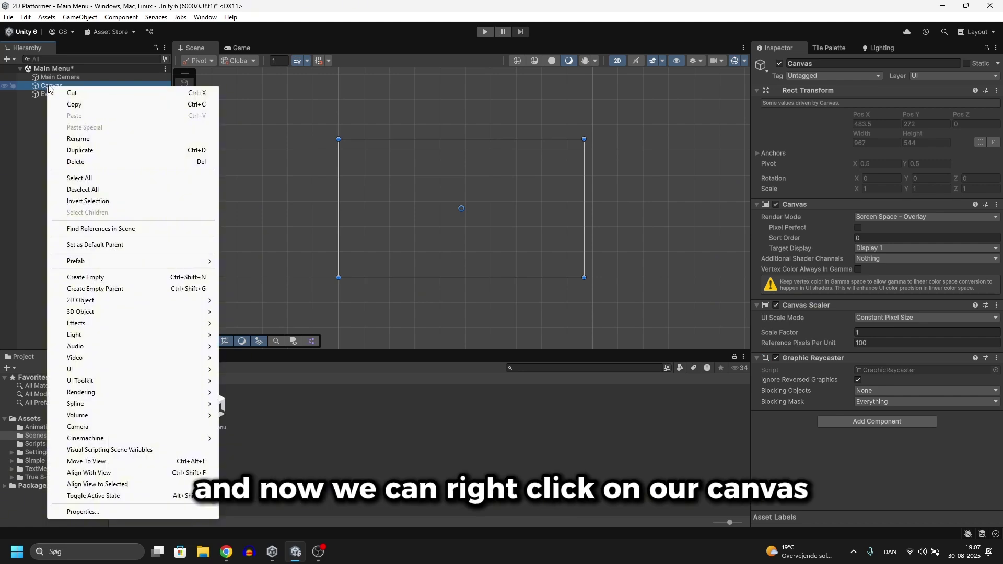
mouse_move(95, 370)
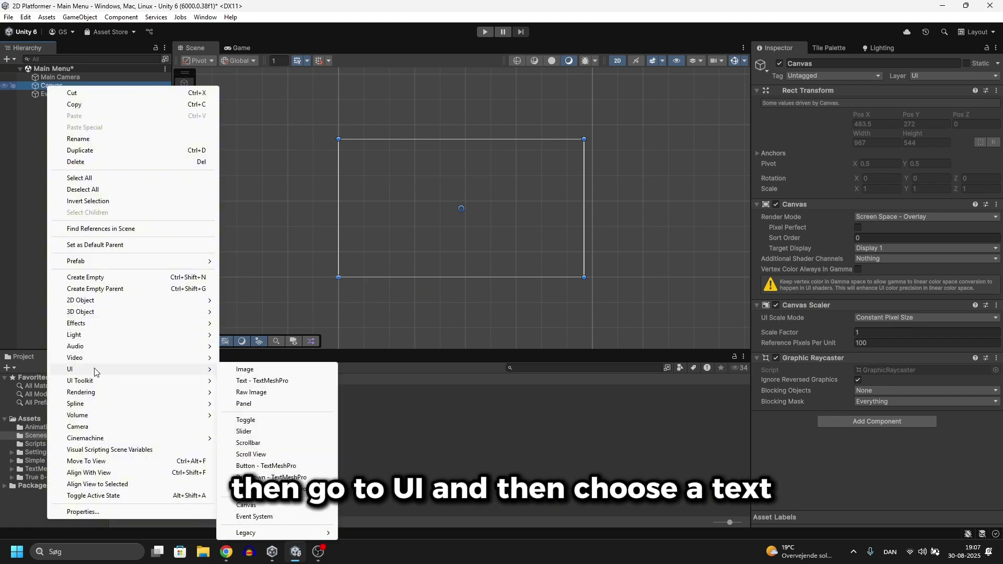
click(260, 381)
scroll(461, 209, up, 2)
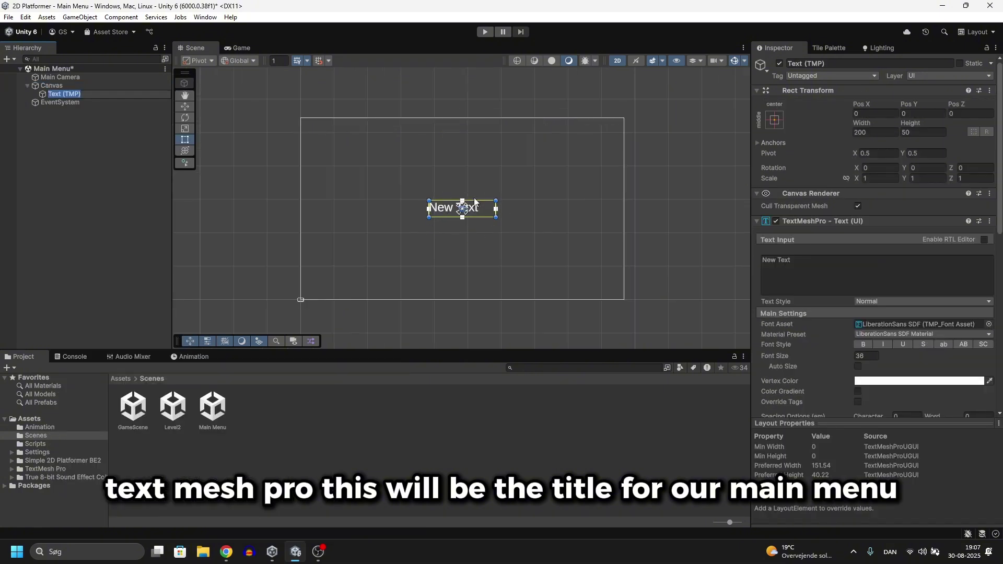
scroll(871, 331, down, 5)
click(871, 331)
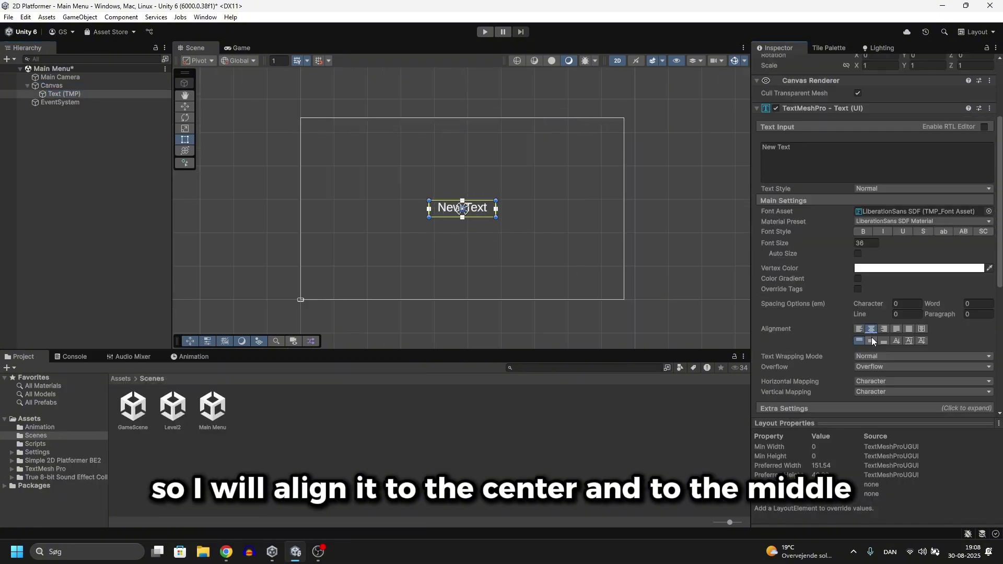
click(871, 340)
scroll(871, 338, up, 4)
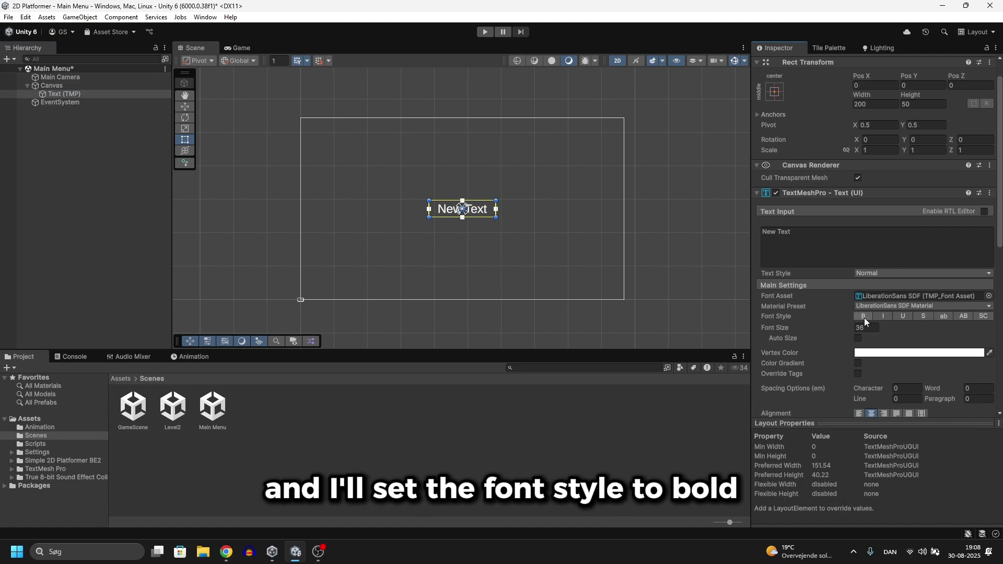
click(863, 316)
Step: Make the text read '2D Platformer' with no wrapping at size 70, moved near the canvas top
click(818, 233)
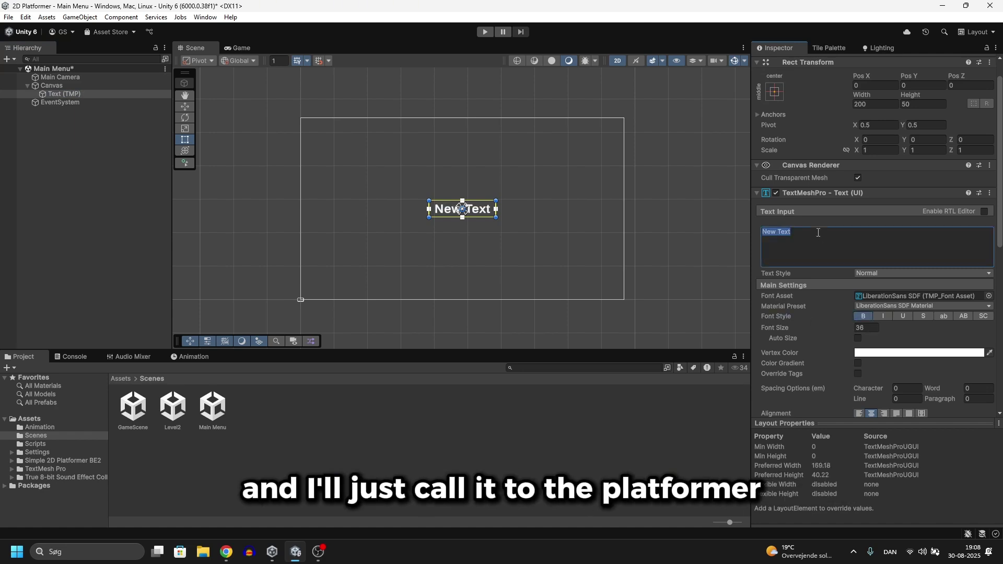
text(2D Platformer)
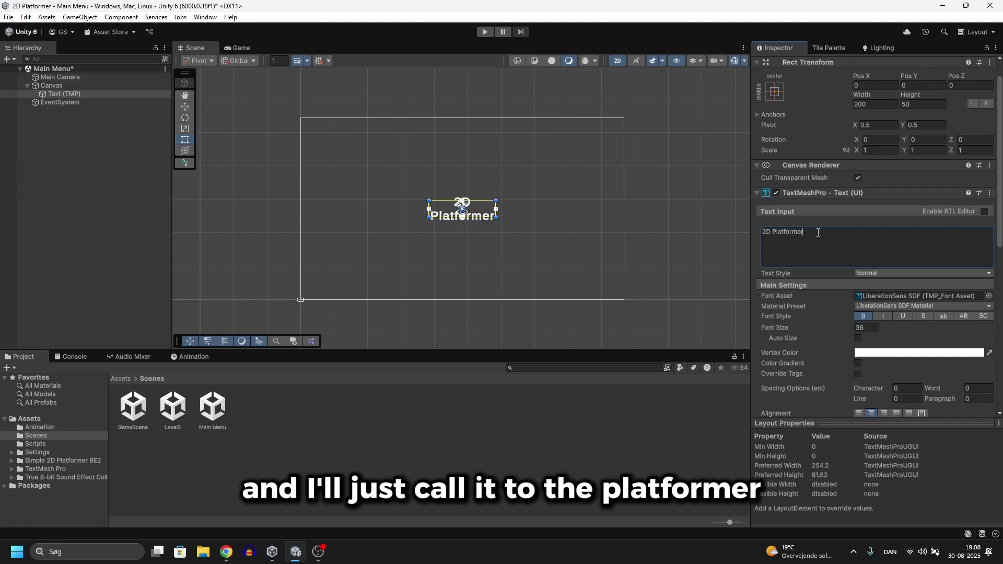
scroll(818, 277, down, 4)
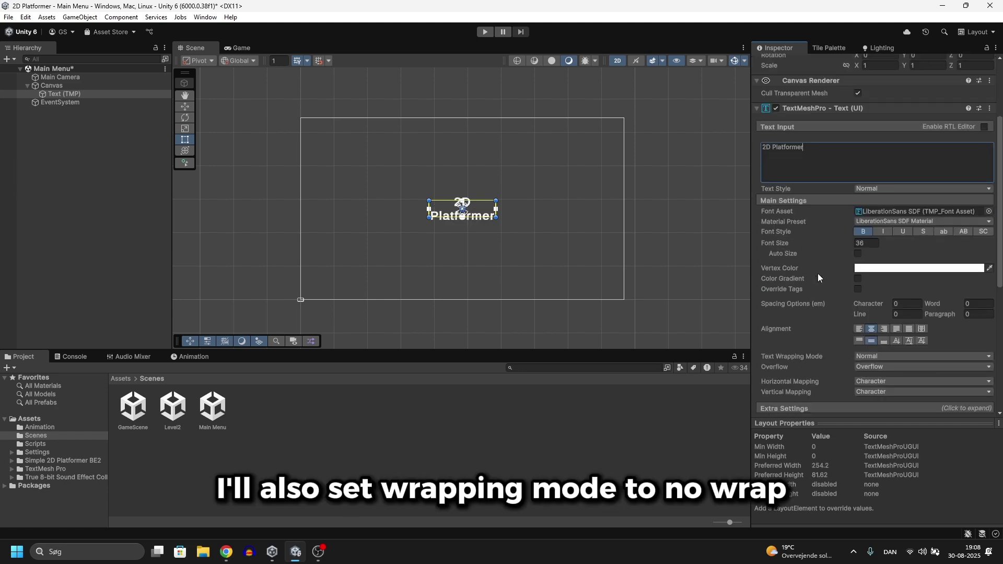
click(865, 357)
click(877, 369)
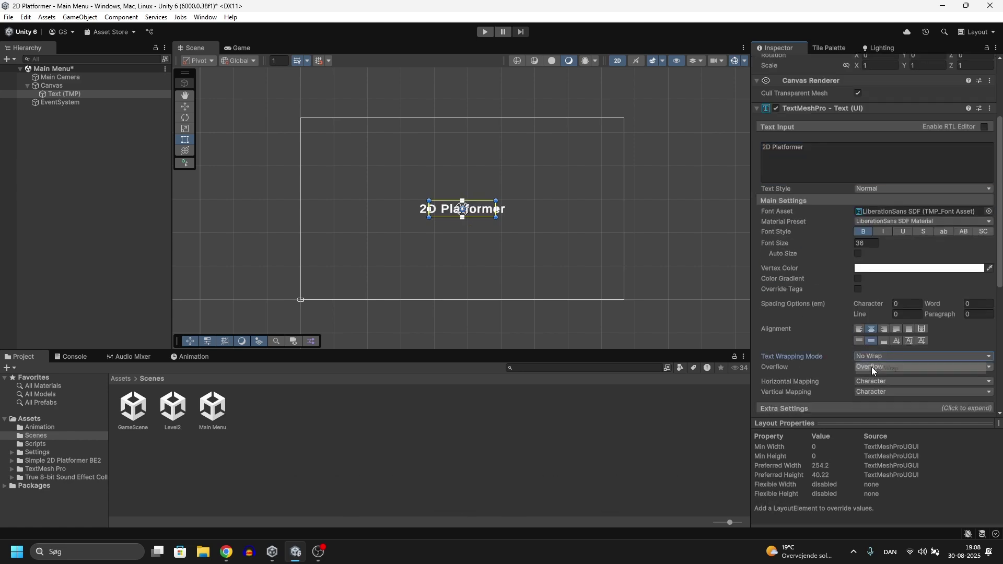
click(860, 243)
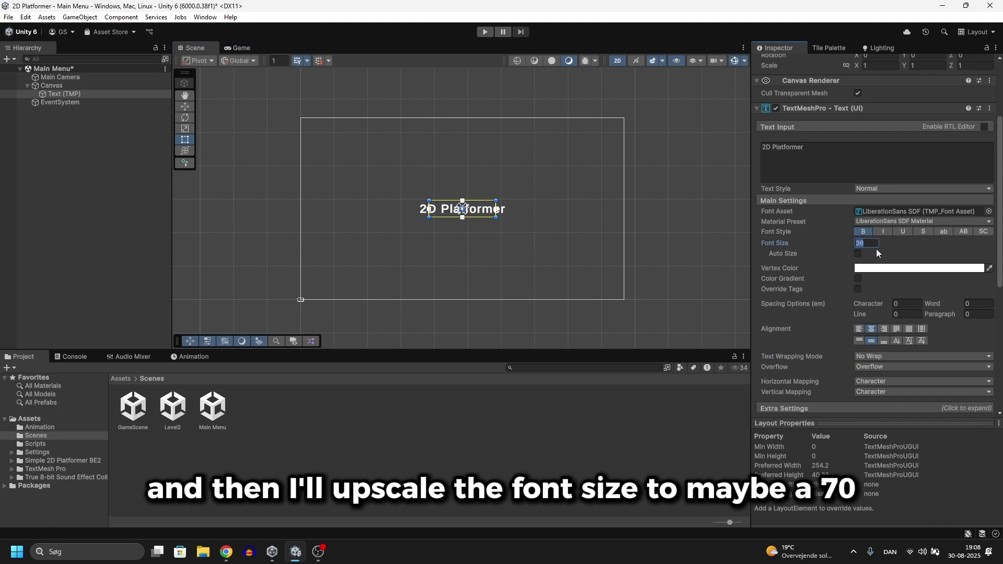
text(70)
key(Return)
key(w)
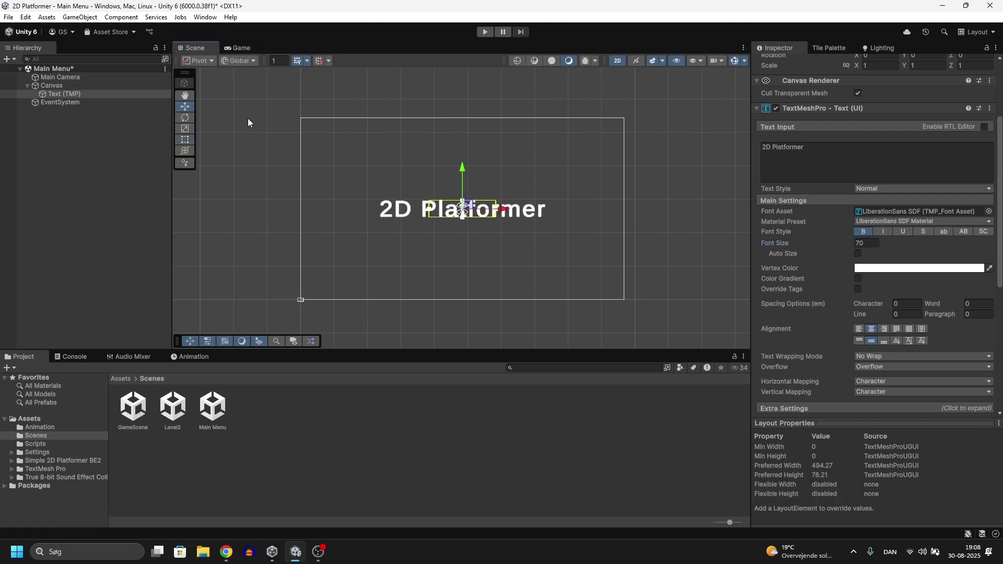
drag(465, 177, 471, 123)
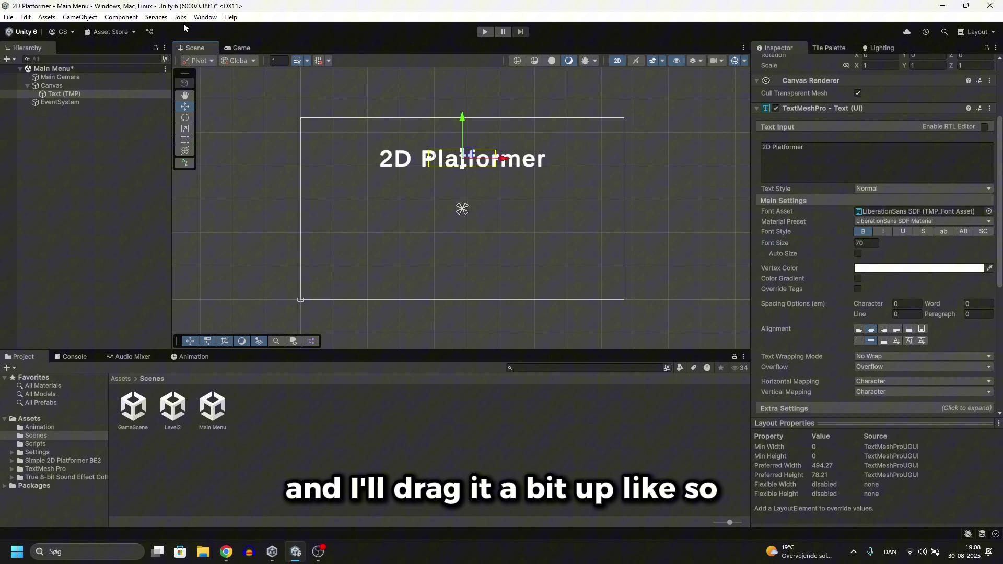
Step: Give the Main Camera a solid colour background of pale teal 4FAEC3
click(240, 47)
click(52, 76)
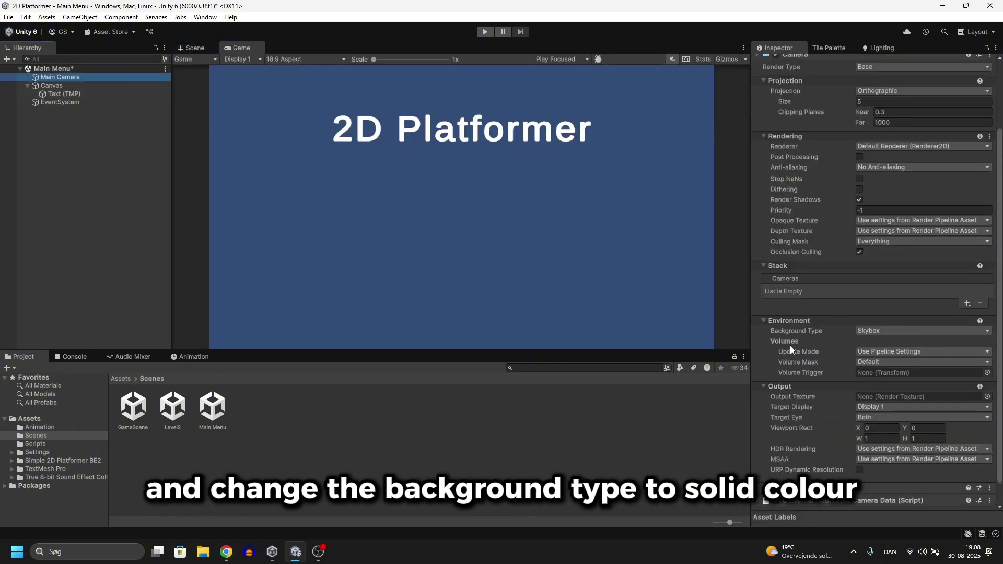
click(870, 331)
click(880, 350)
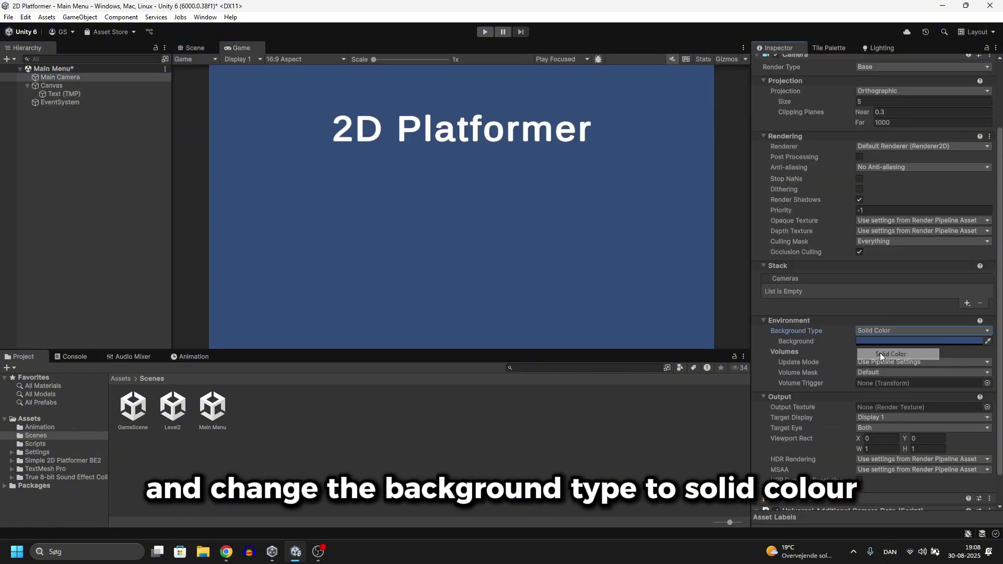
click(867, 342)
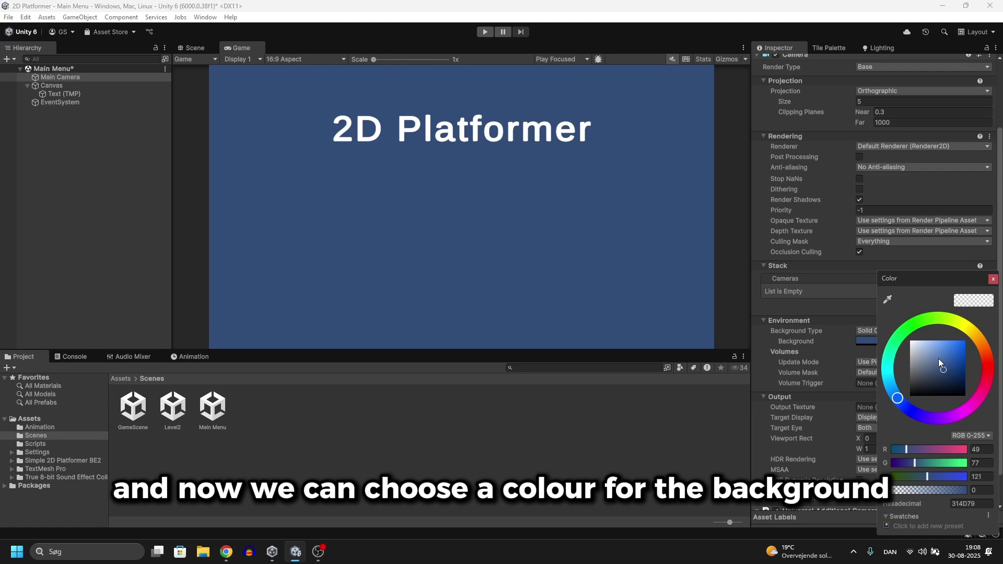
click(889, 378)
click(949, 366)
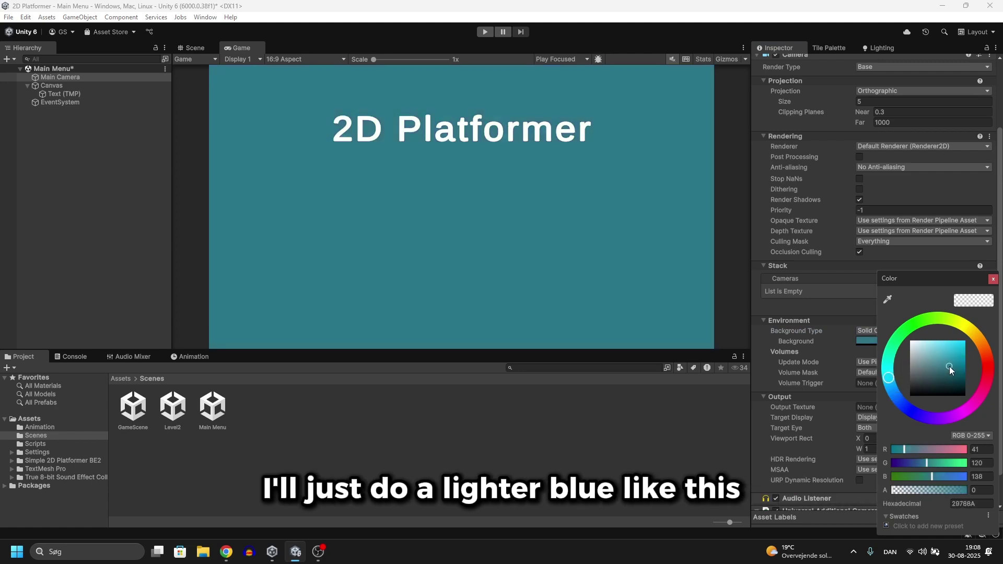
drag(949, 366, 946, 354)
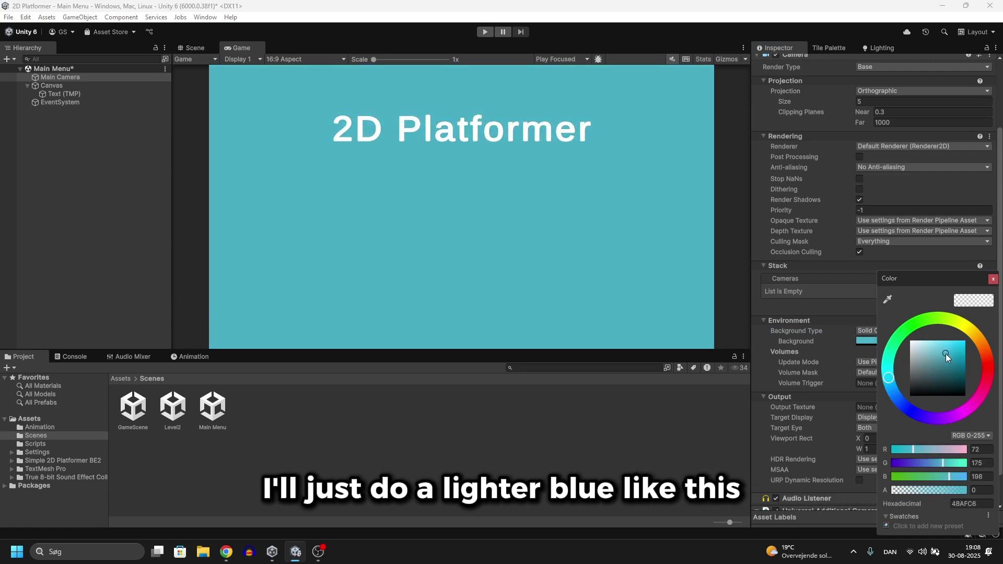
click(992, 280)
Step: Rename the Text (TMP) title object to Title Text
click(76, 95)
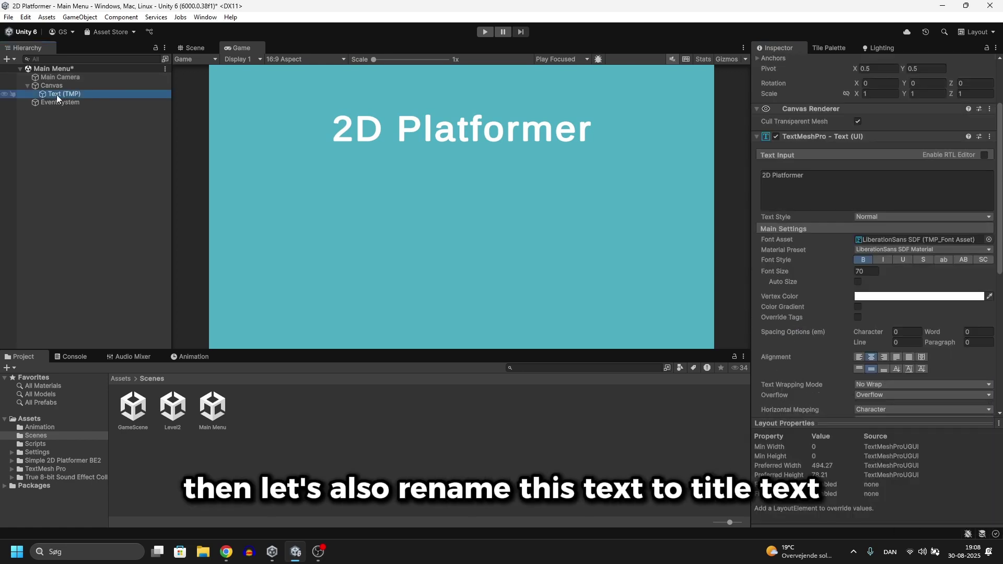
scroll(814, 105, up, 3)
click(835, 63)
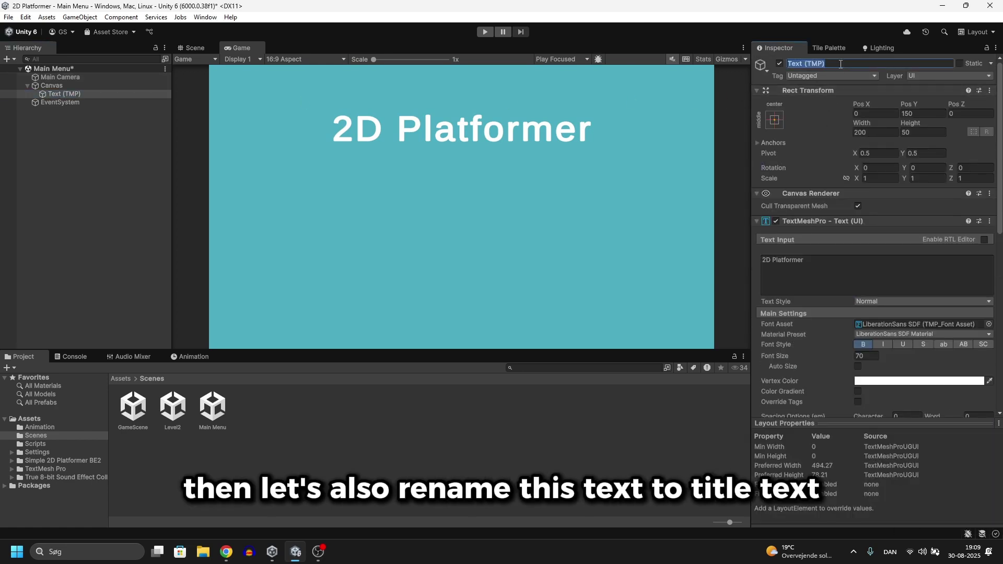
text(Title Text)
key(Return)
Step: Add a TextMeshPro button under Canvas named Start Button and select its label text for editing
right_click(59, 87)
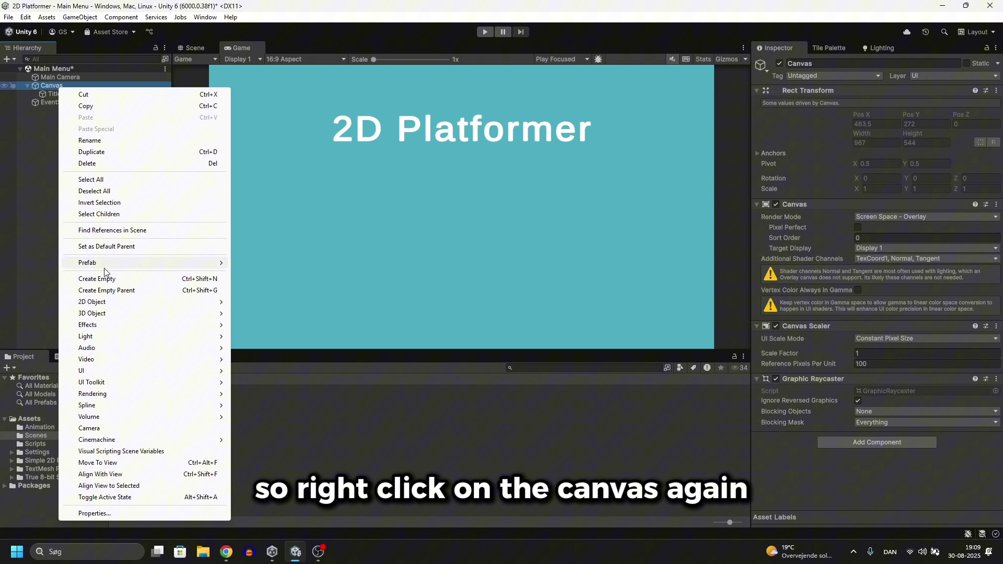
mouse_move(103, 374)
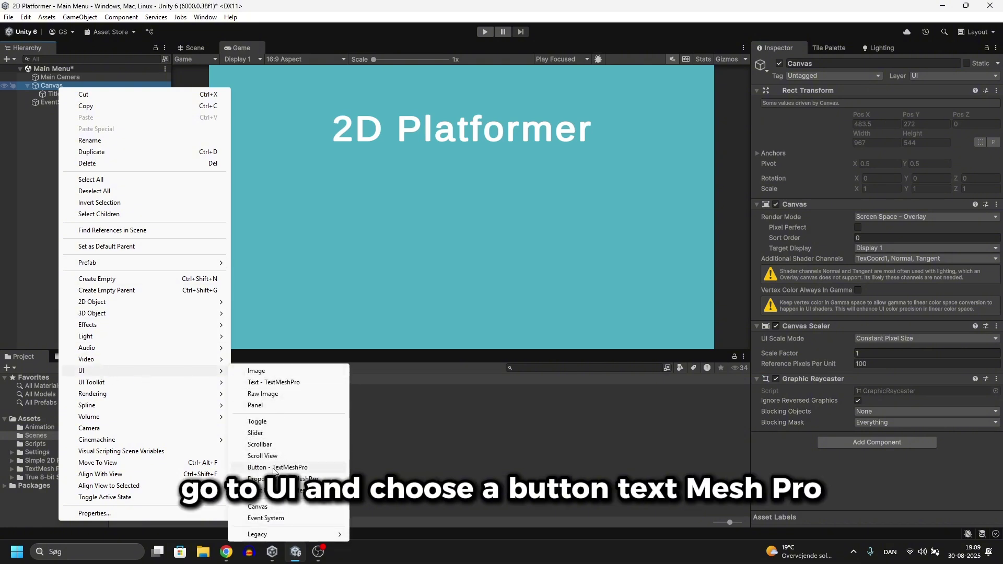
click(293, 469)
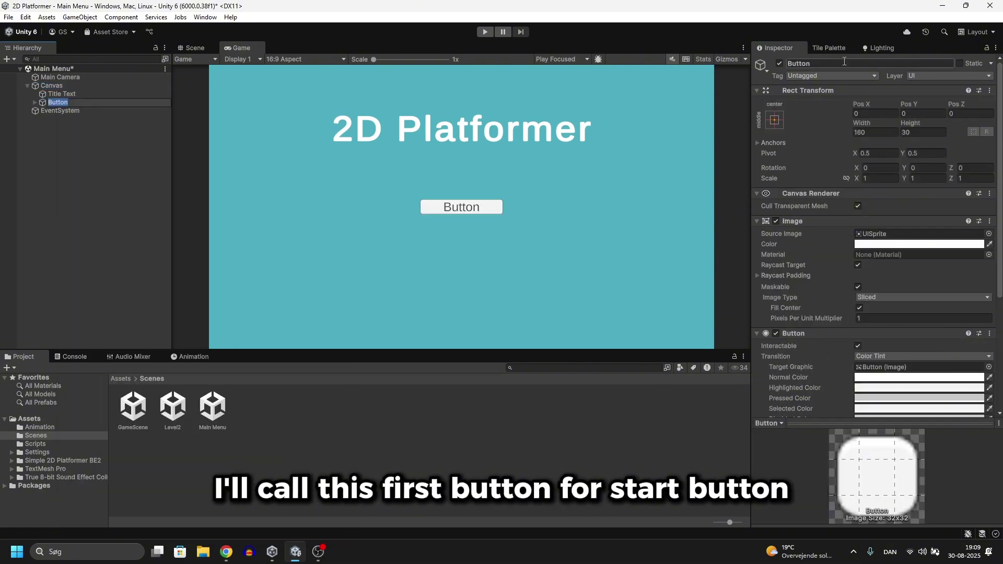
click(845, 62)
text(Start But)
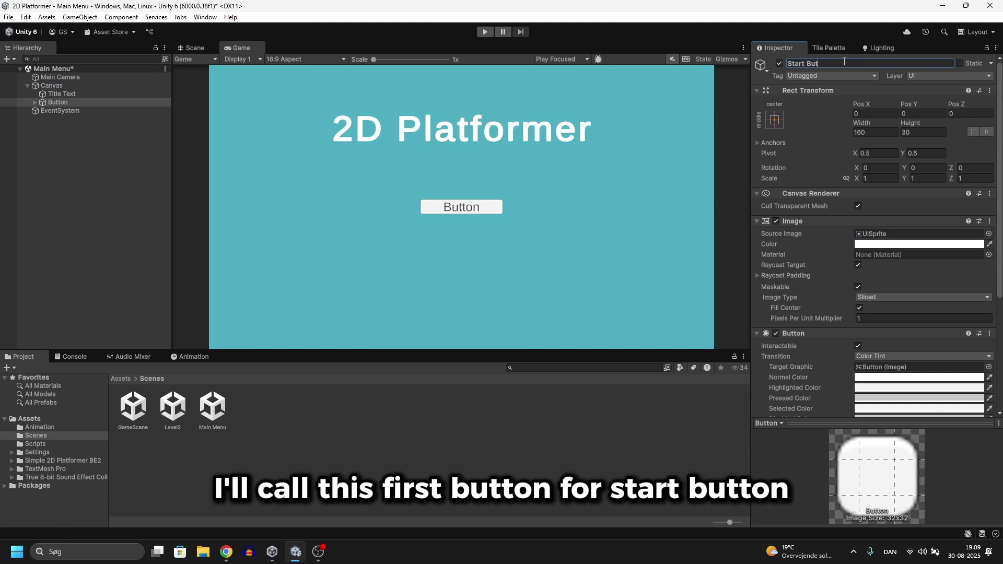
text(ton)
key(Return)
click(35, 102)
click(68, 111)
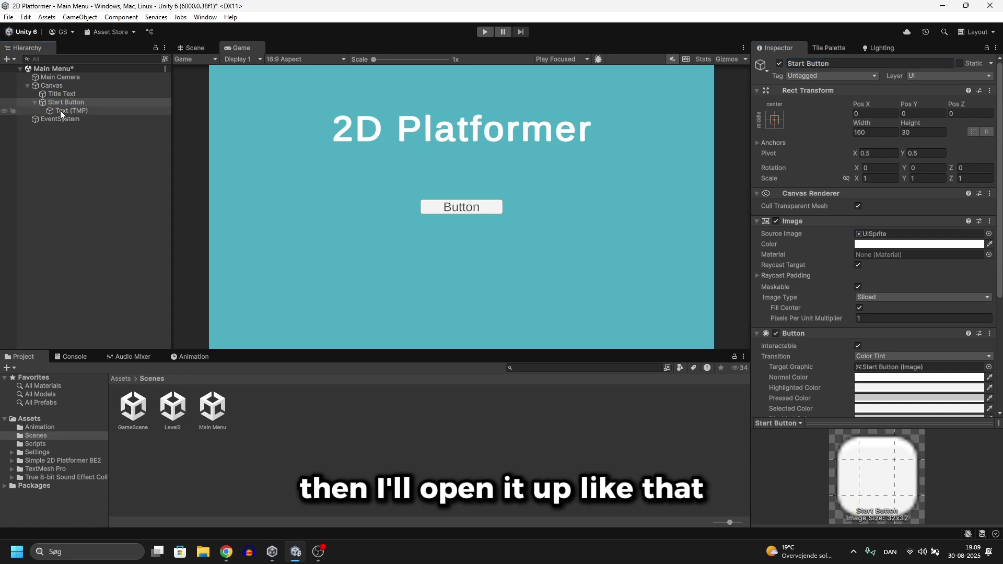
click(820, 278)
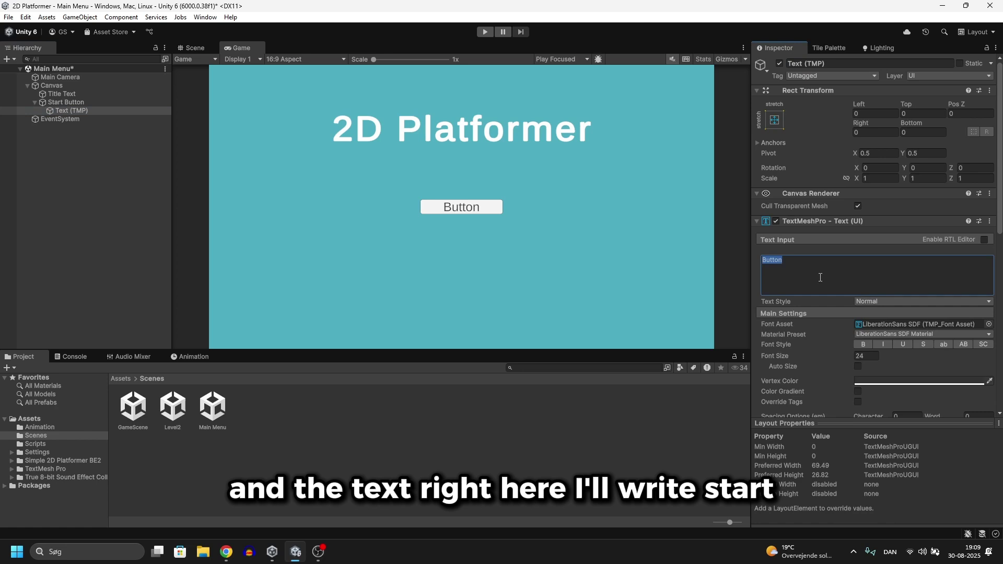
Step: Set the label to bold 'Start' and set the button's Source Image to None
text(Start)
scroll(864, 317, down, 1)
click(864, 317)
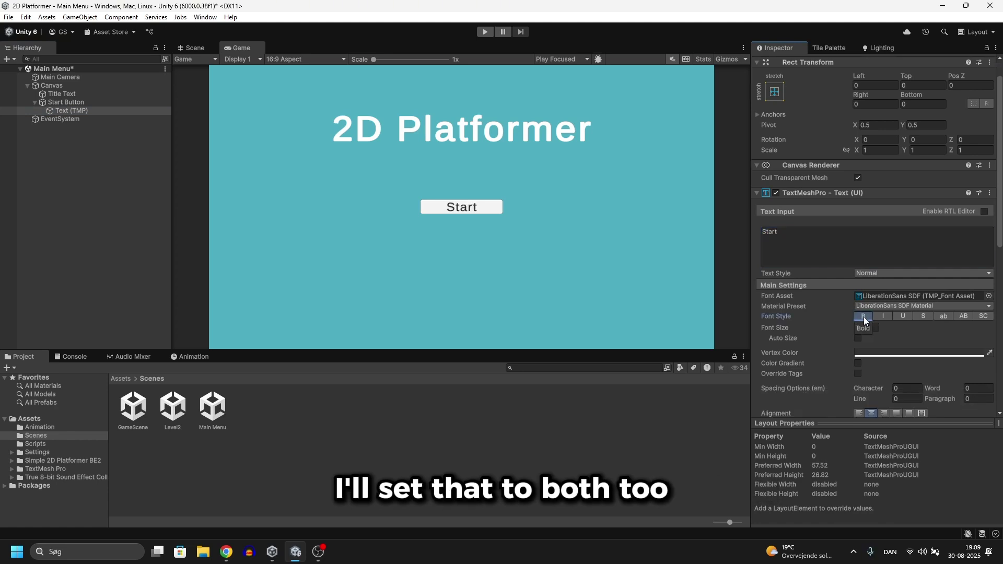
click(57, 103)
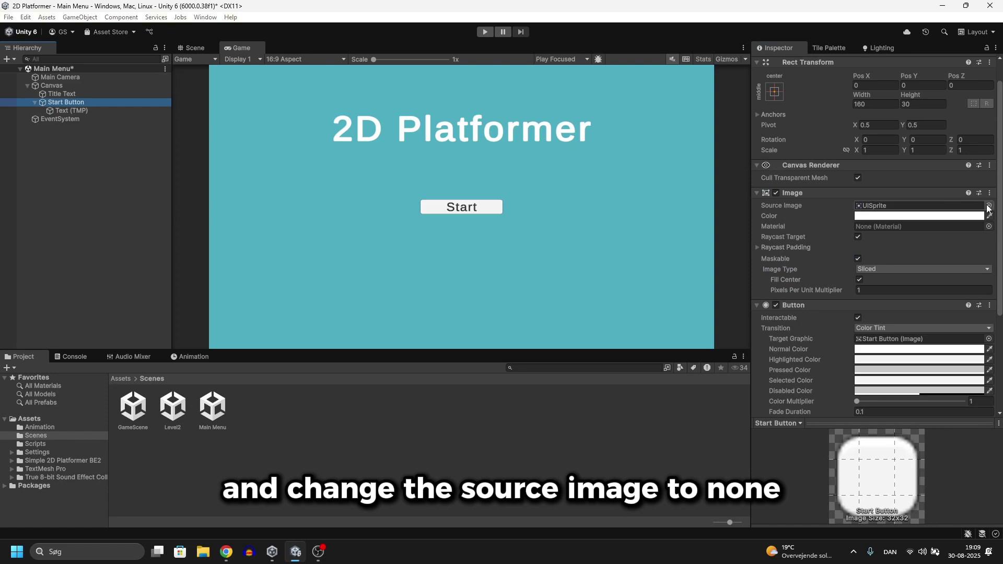
click(989, 207)
double_click(33, 61)
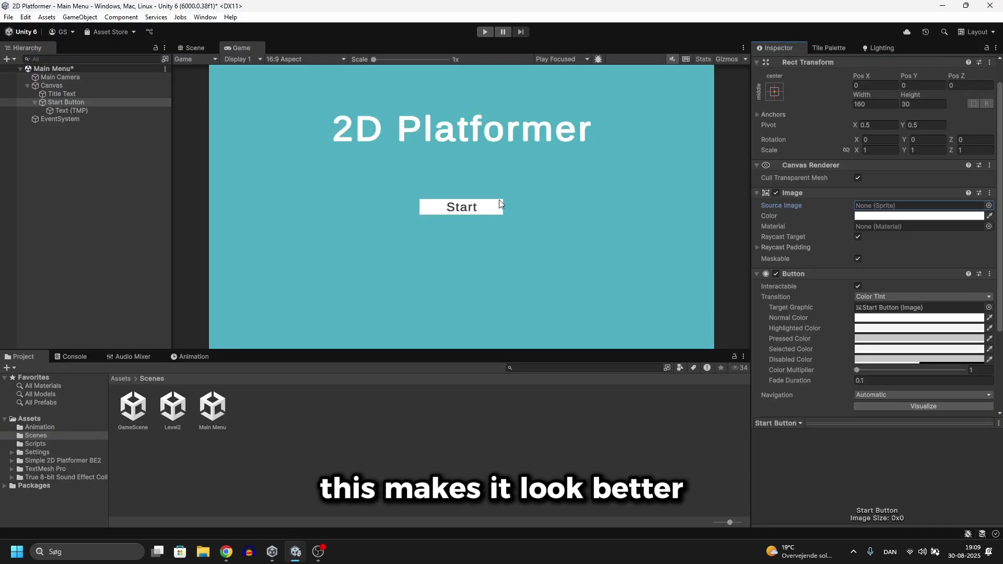
Step: Size the Start button to 300 by 60 and move it up to Pos Y 42 below the title
scroll(892, 121, up, 2)
click(875, 132)
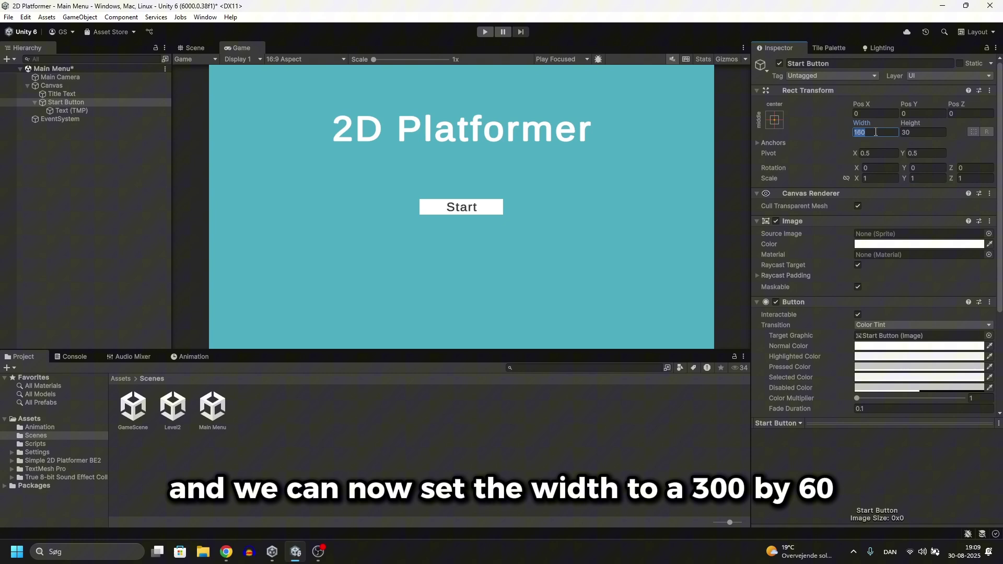
text(300)
click(909, 132)
text(60)
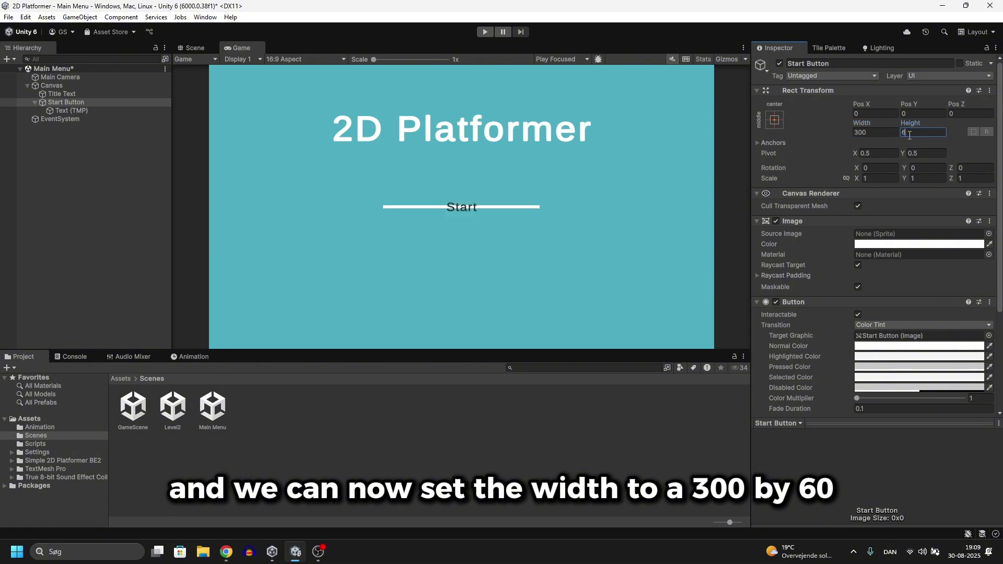
click(194, 47)
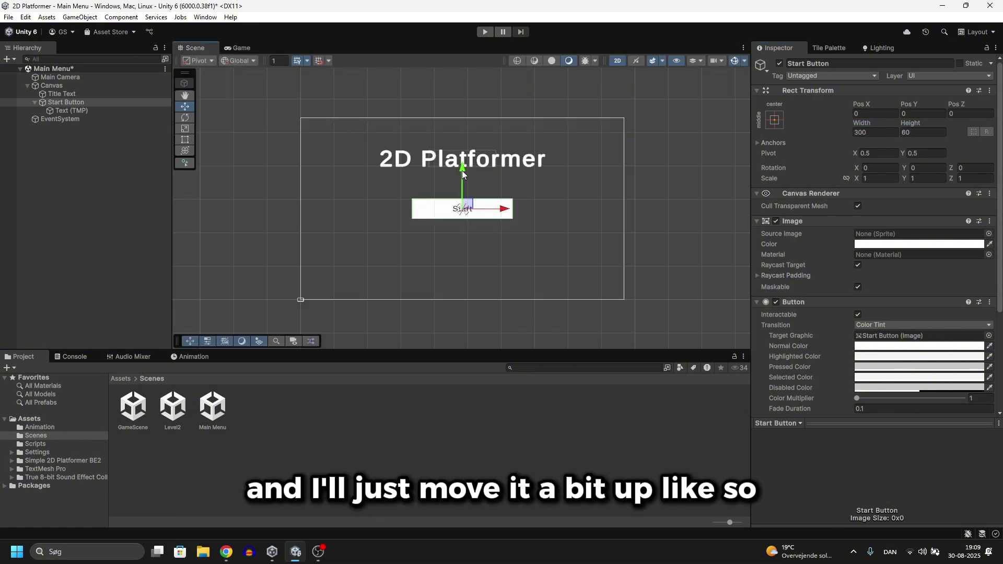
drag(463, 174, 463, 158)
click(224, 48)
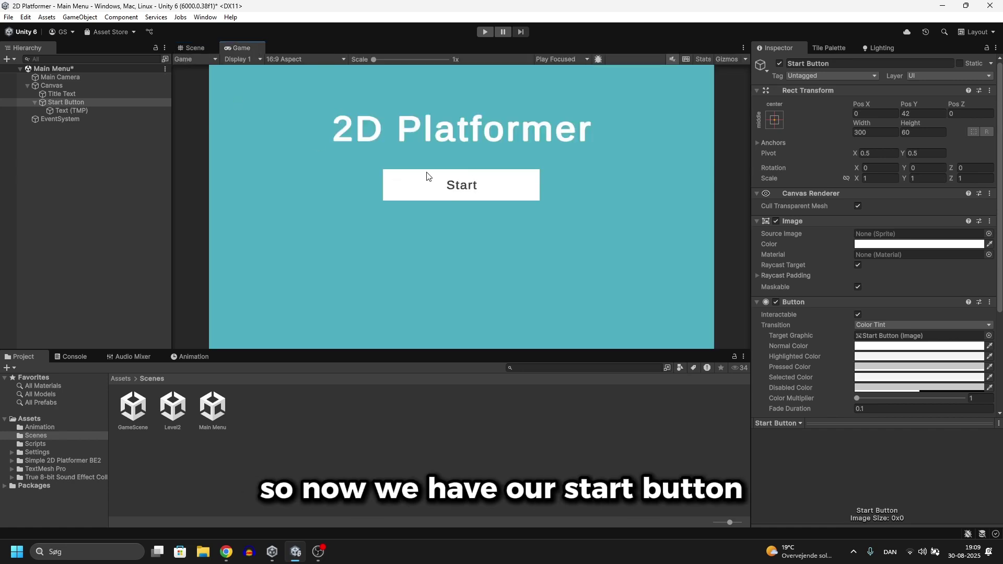
Step: Duplicate Start Button, move the copy down to Pos Y -55, and name it Quit Button
click(196, 49)
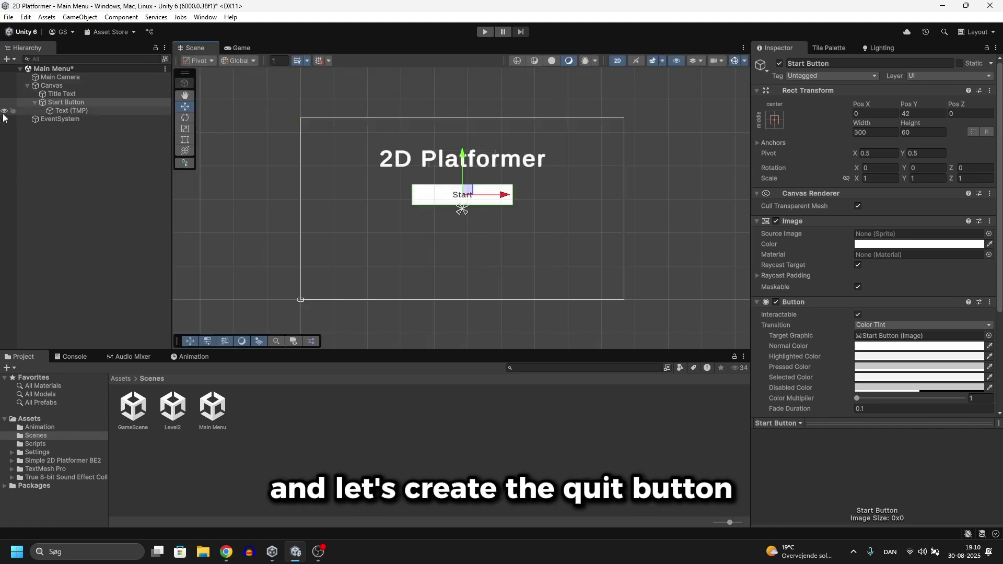
click(34, 102)
key(ctrl+d)
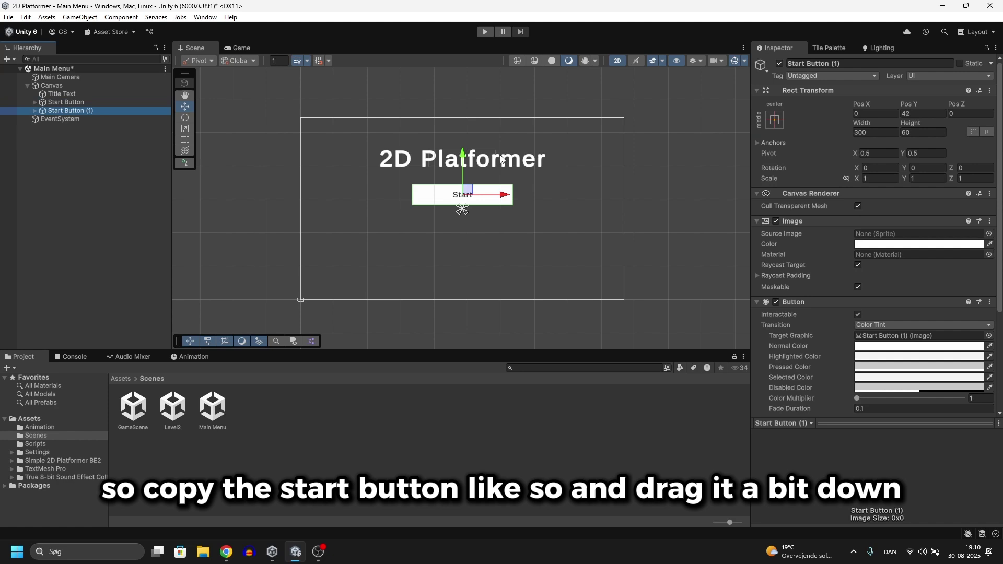
drag(463, 155, 464, 186)
click(847, 64)
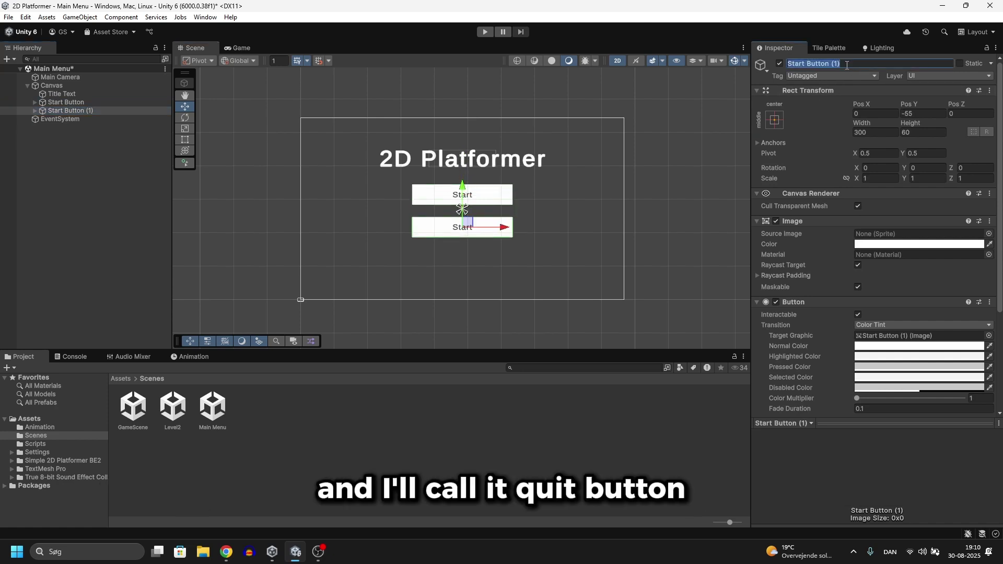
text(Quit Button)
key(Return)
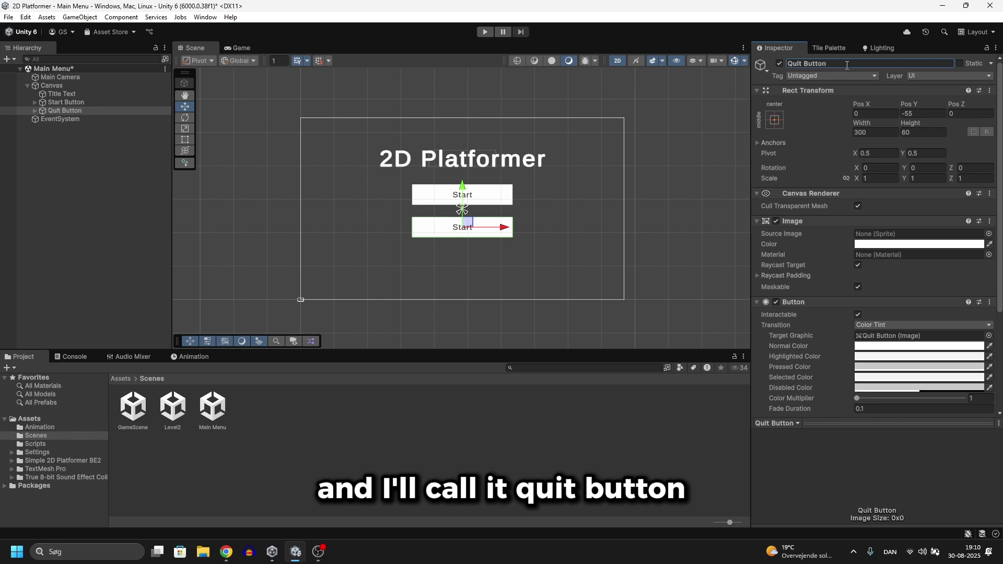
Step: Change the Quit Button's label text from Start to Quit
click(34, 111)
click(51, 120)
scroll(432, 259, up, 2)
double_click(807, 263)
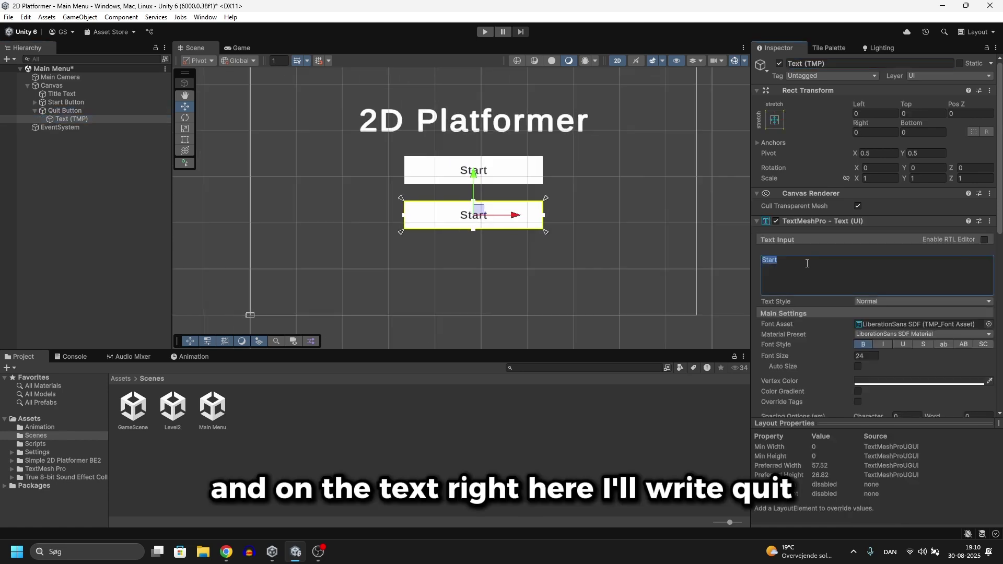
text(Quit)
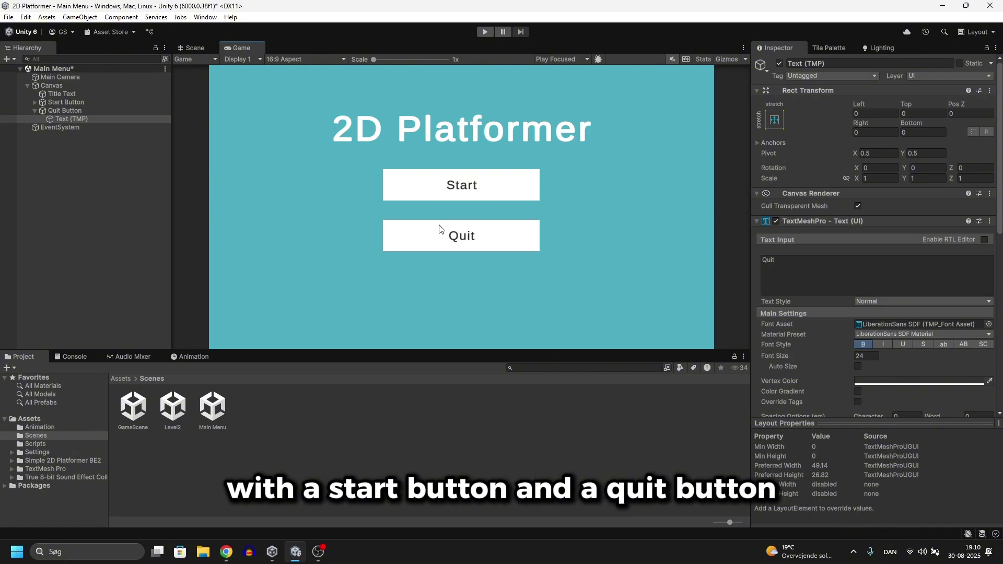
Step: Play the game to try the Start and Quit buttons, then stop it
click(487, 33)
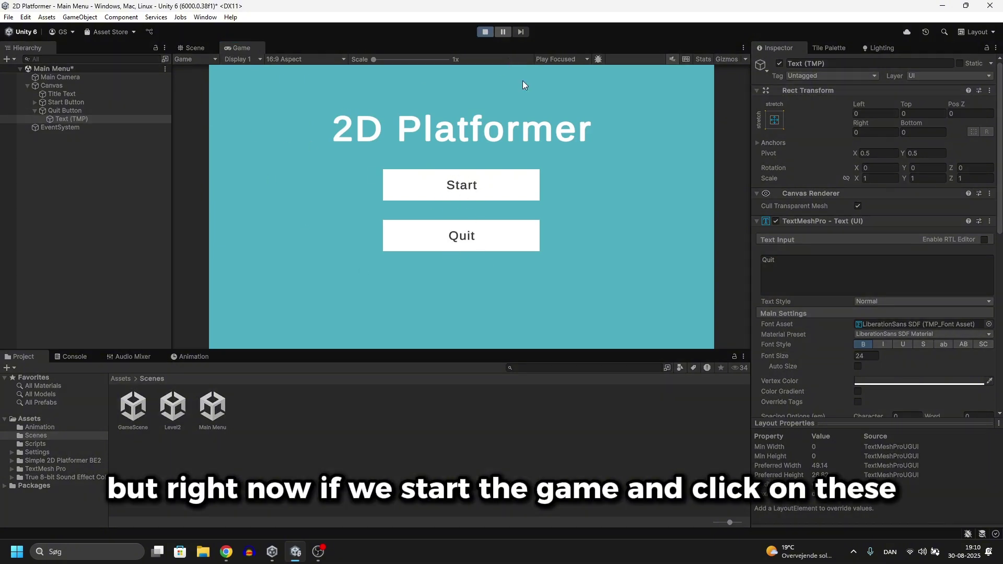
click(475, 184)
click(481, 230)
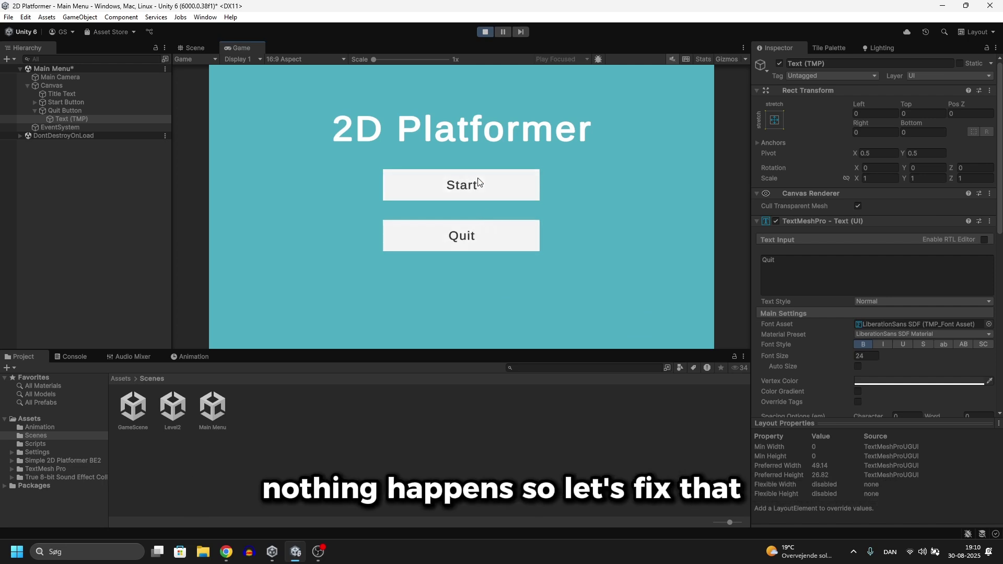
click(485, 31)
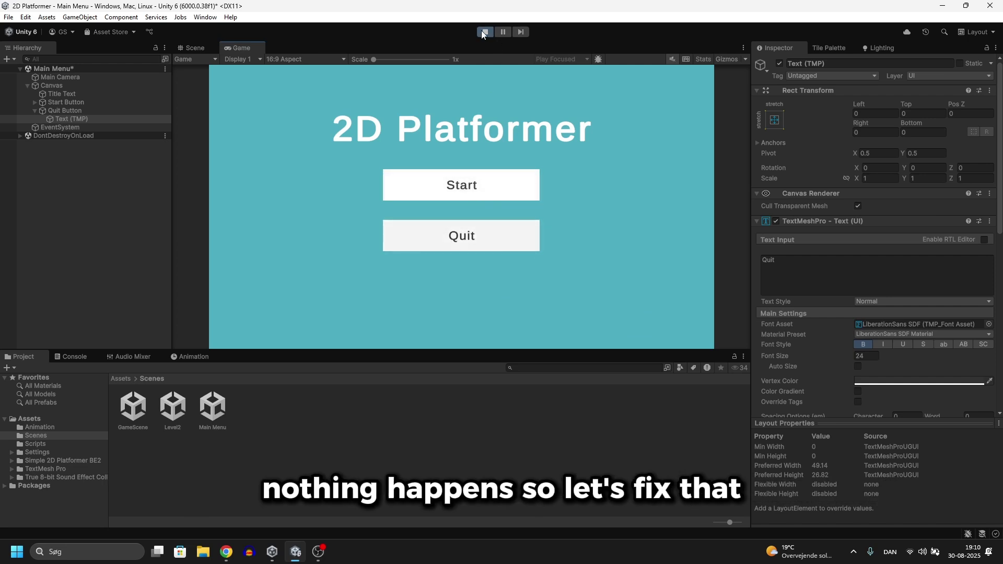
Step: Create a MainMenu MonoBehaviour script in Scripts, open it in Visual Studio, and select the default methods
click(129, 380)
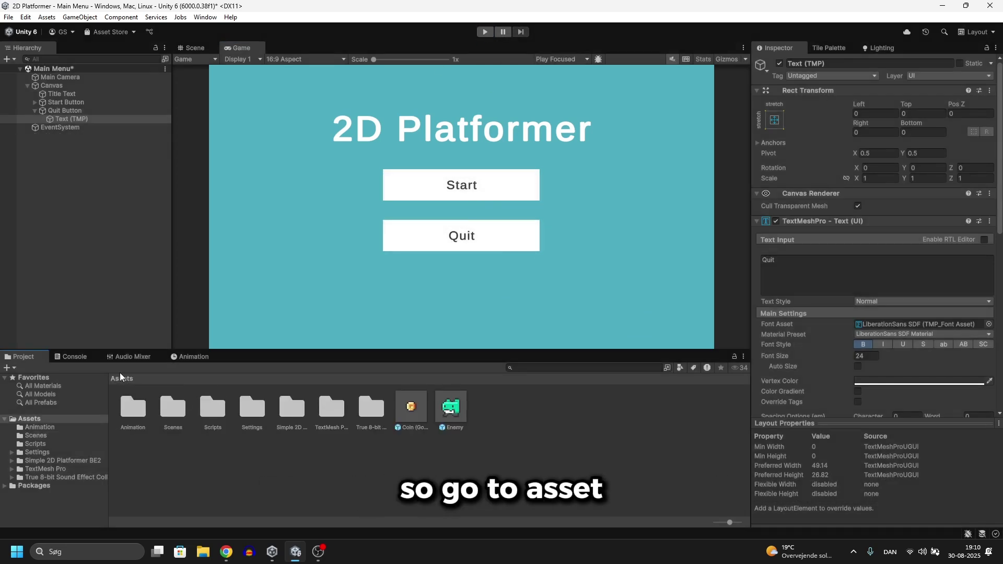
click(215, 410)
double_click(216, 410)
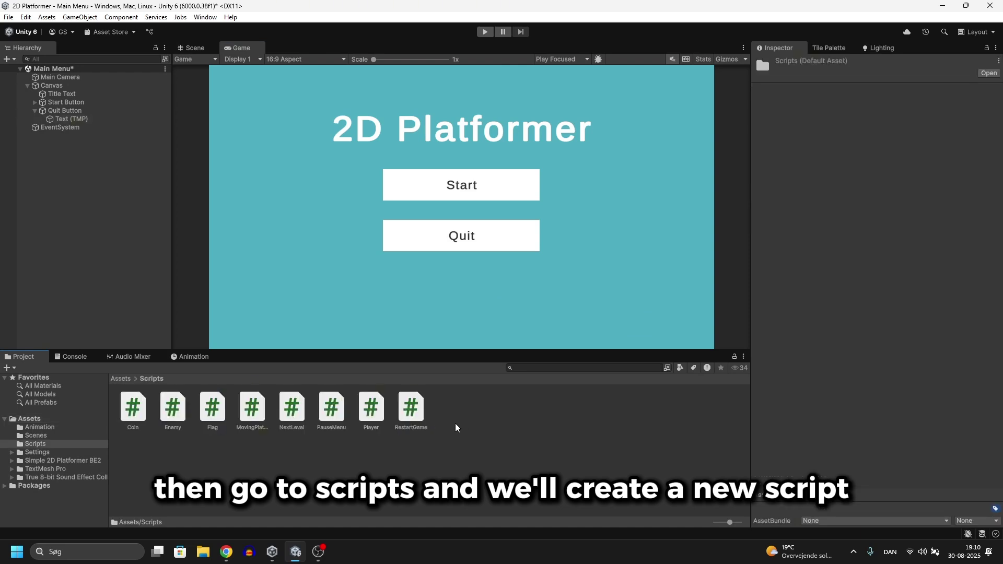
right_click(456, 423)
mouse_move(503, 128)
click(642, 151)
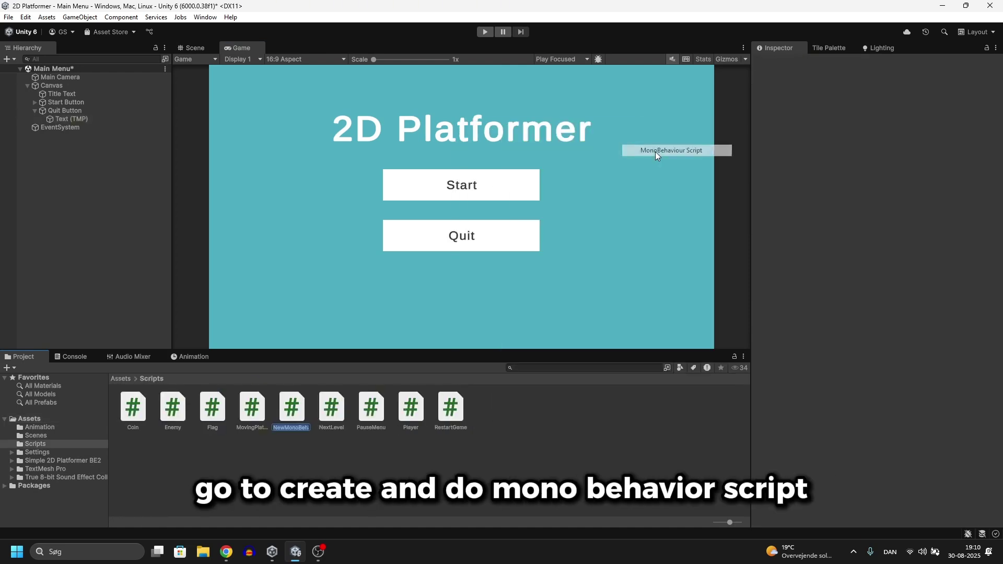
text(Main)
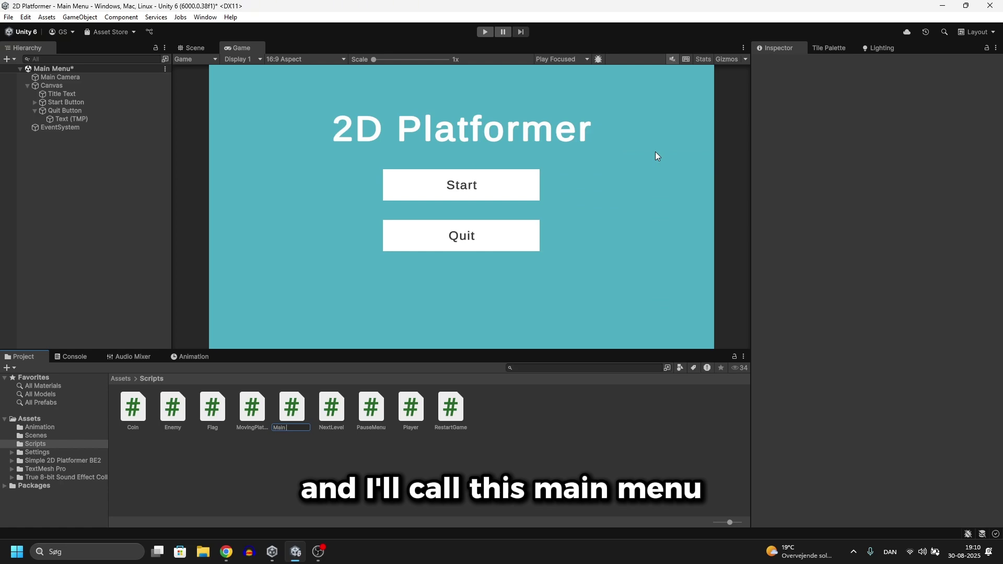
text(Menu)
key(Return)
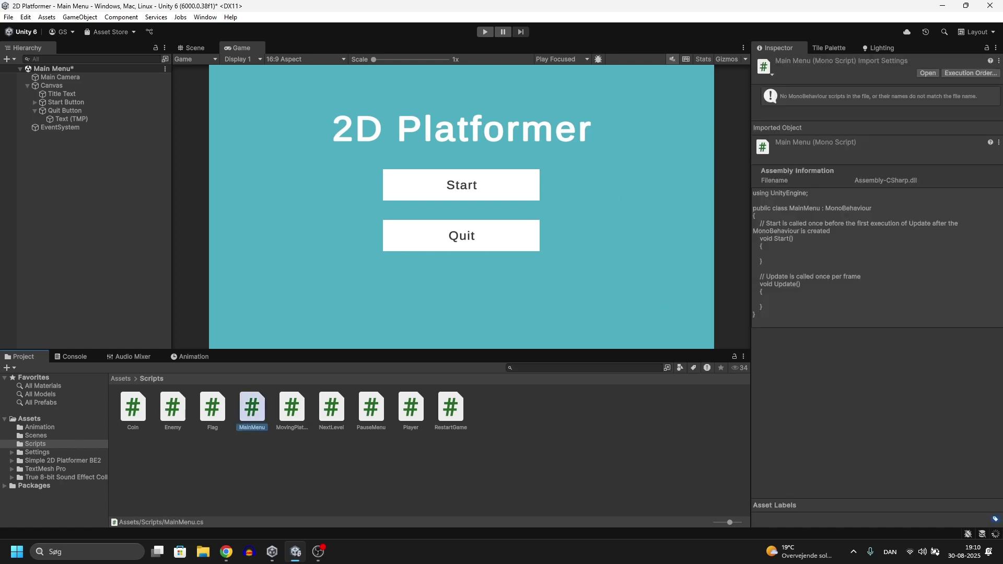
double_click(251, 408)
drag(96, 209, 66, 116)
Step: Delete Start and Update, add 'using UnityEngine.SceneManagement;' below the first using line, and save
key(BackSpace)
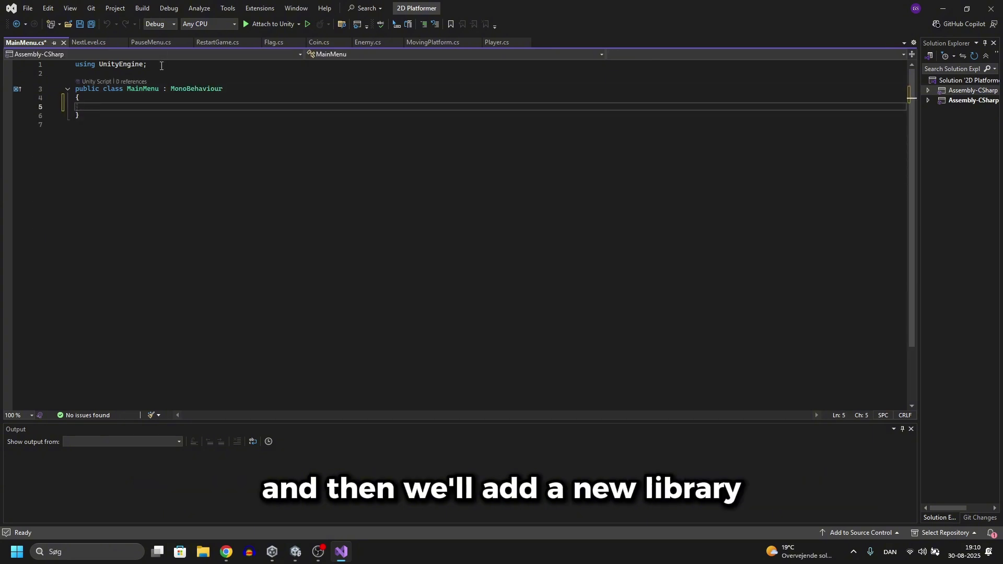
click(162, 66)
key(Return)
text(using)
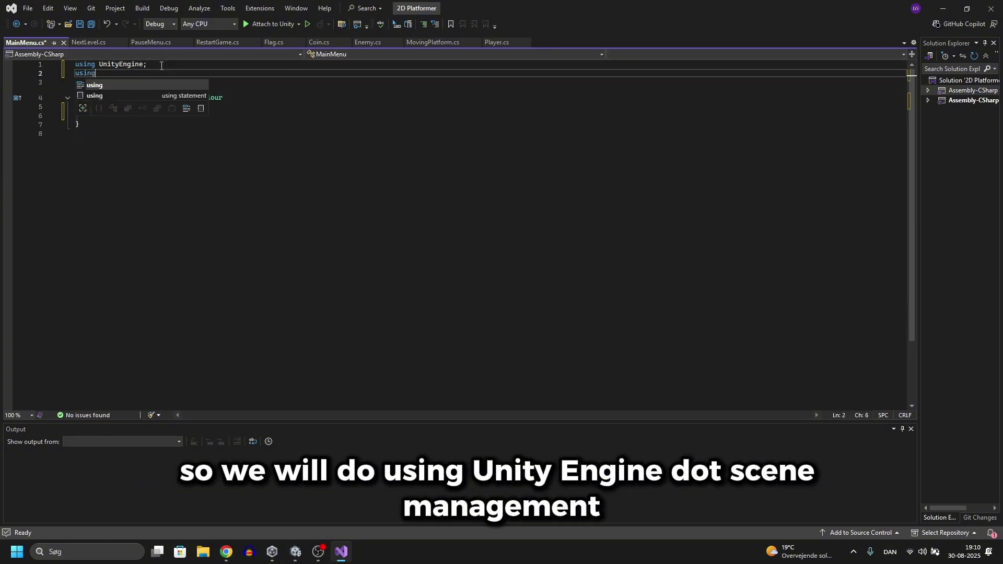
text( unityen)
key(Tab)
text(.sce)
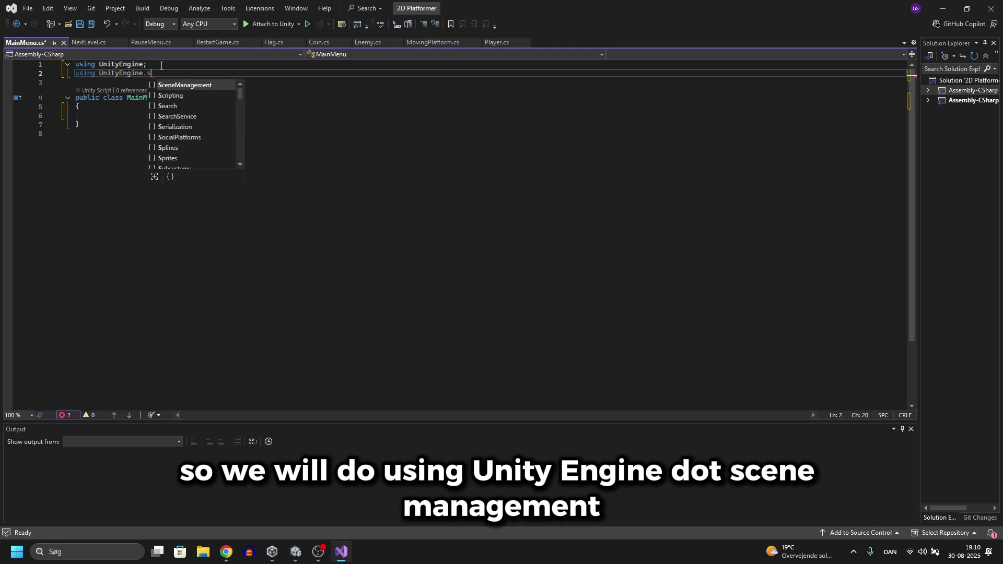
key(Tab)
text(;)
key(ctrl+s)
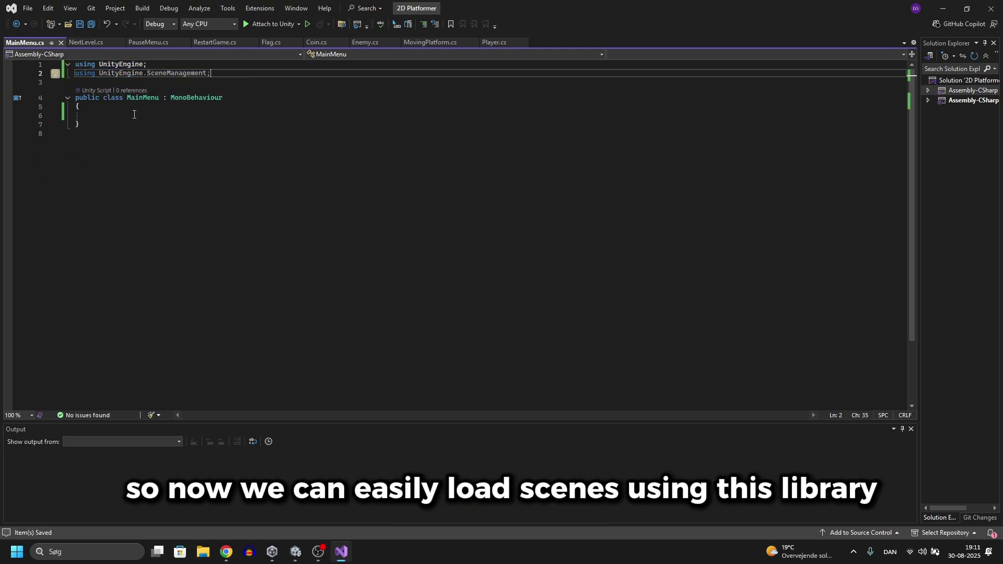
Step: Highlight the SceneManagement import, then place the cursor in the empty class body
key(ctrl+shift+Left)
key(ctrl+shift+Left)
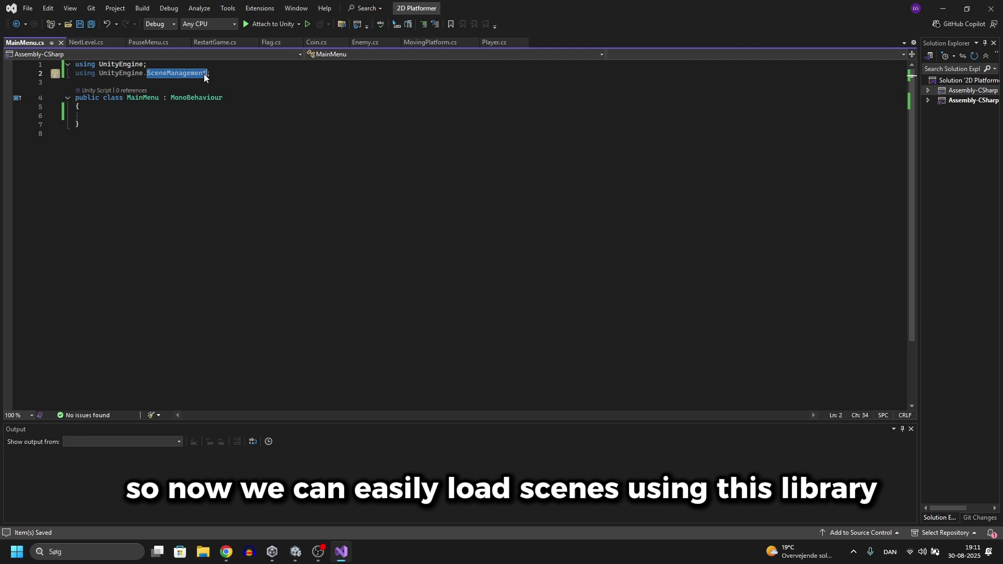
key(shift+Home)
click(162, 116)
Step: Add empty public void StartGamne() and public void QuitGame() methods to the MainMenu class
text(publ)
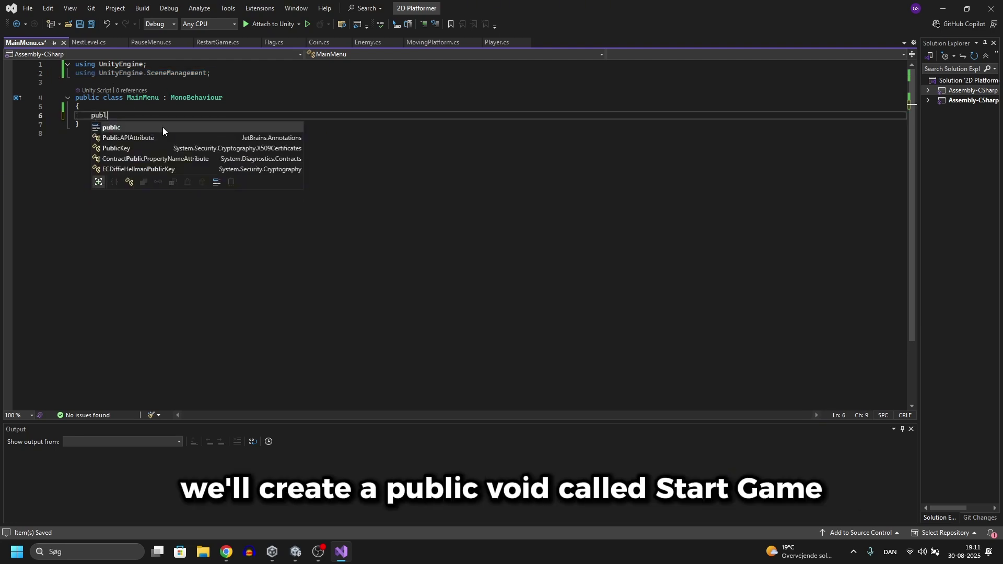
text(ic void Start)
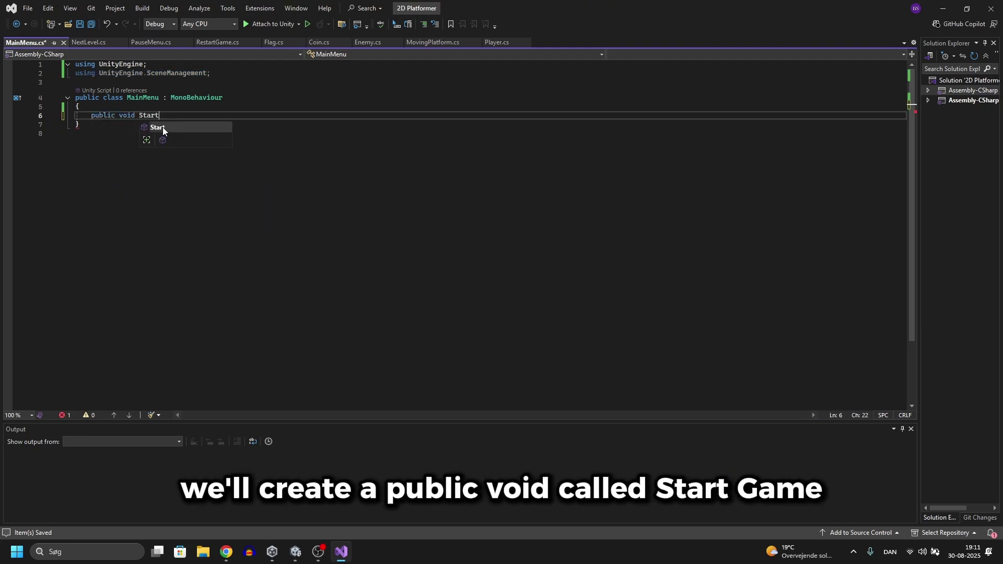
text(Gamne())
key(Return)
text({)
key(Return)
key(Down)
key(Return)
key(Return)
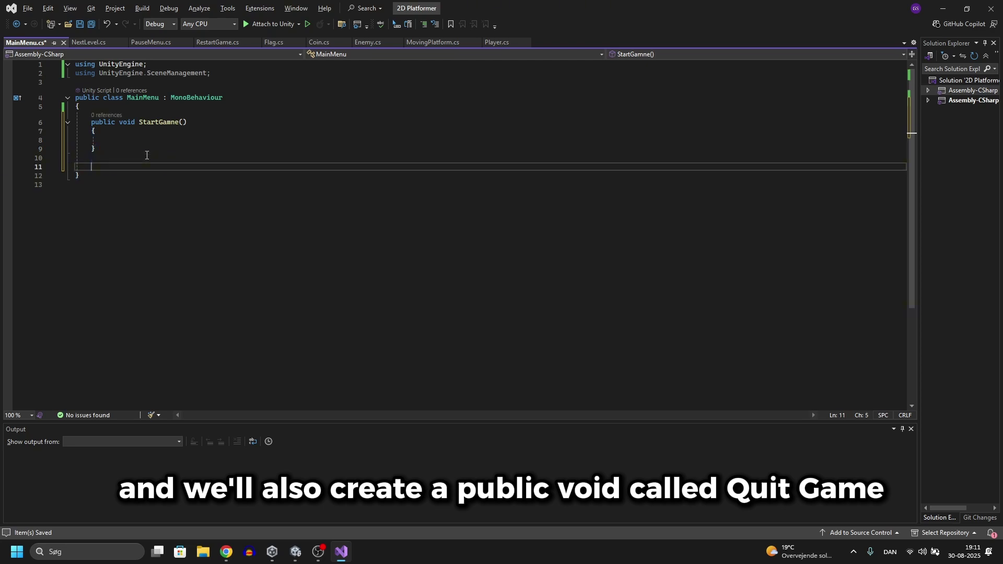
text(public void QuitGame)
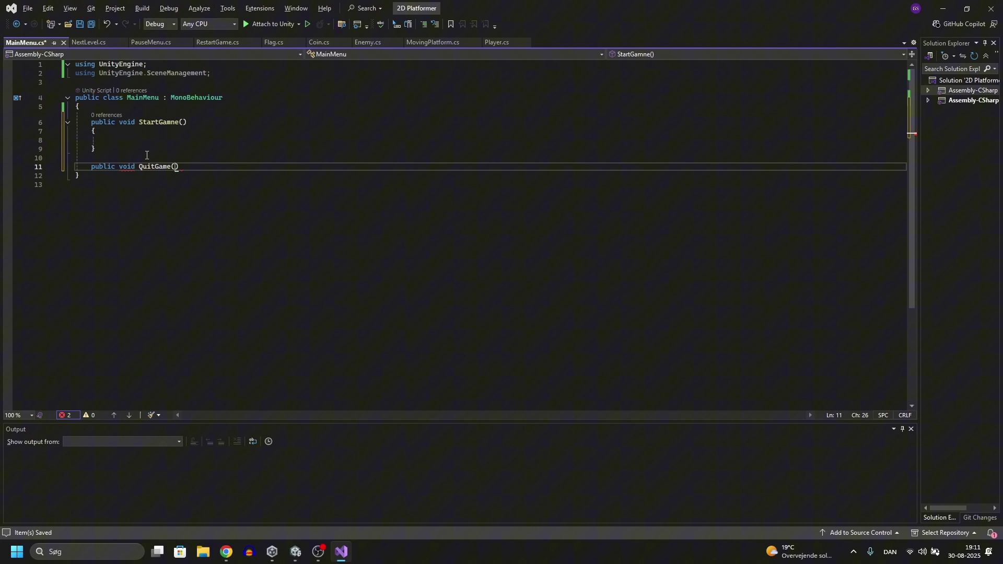
text(())
key(Return)
text({)
key(Return)
Step: Start a SceneManager.LoadScene("GameScene") call inside the start-game method
drag(92, 122, 107, 199)
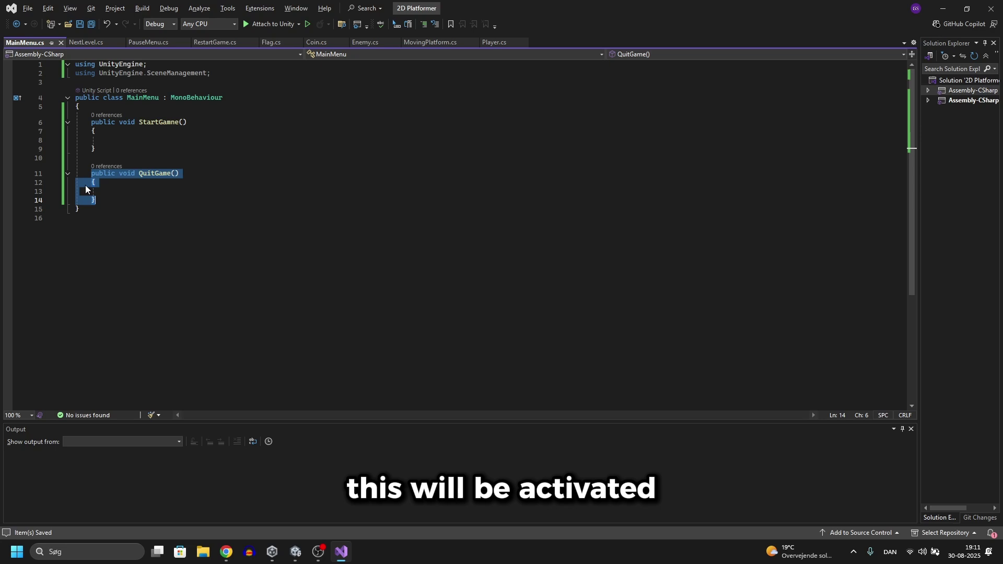
click(137, 140)
drag(92, 122, 108, 146)
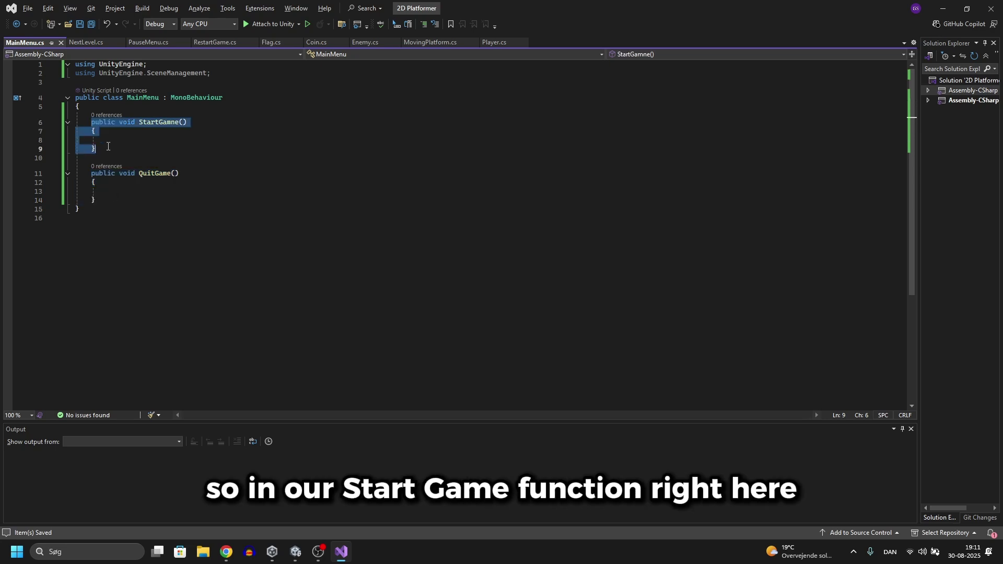
click(126, 140)
text(sc)
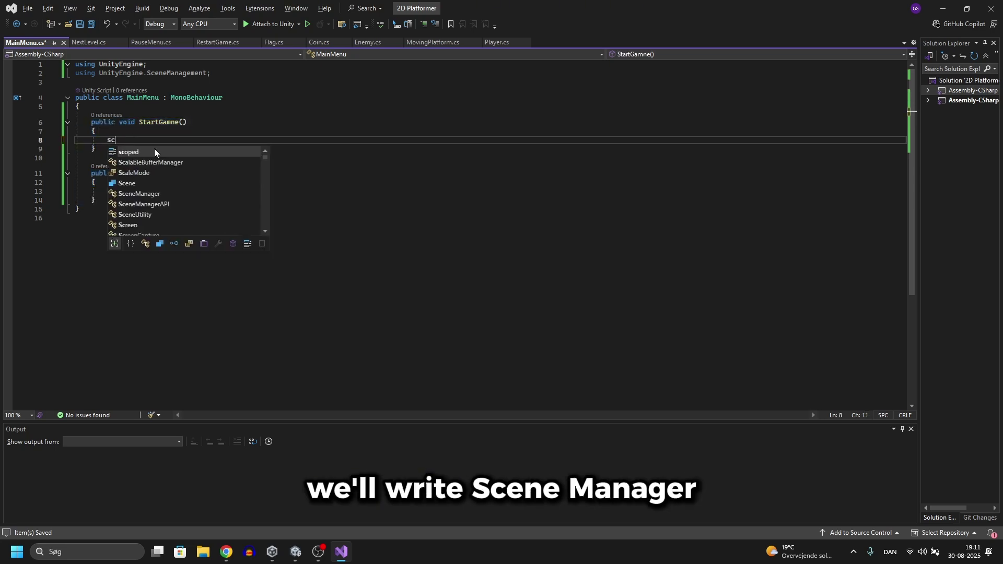
text(eneManager.loa)
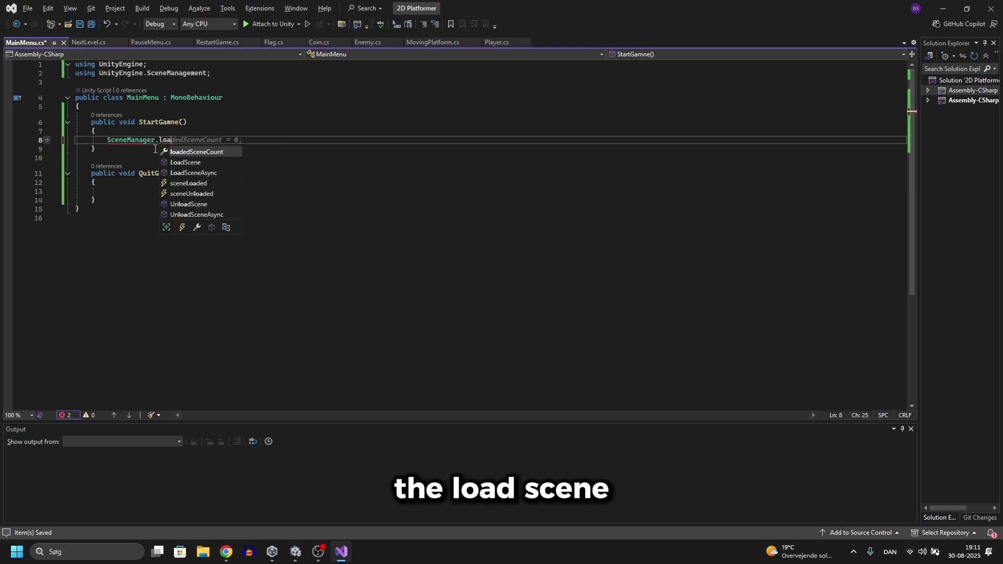
text(dsc(")
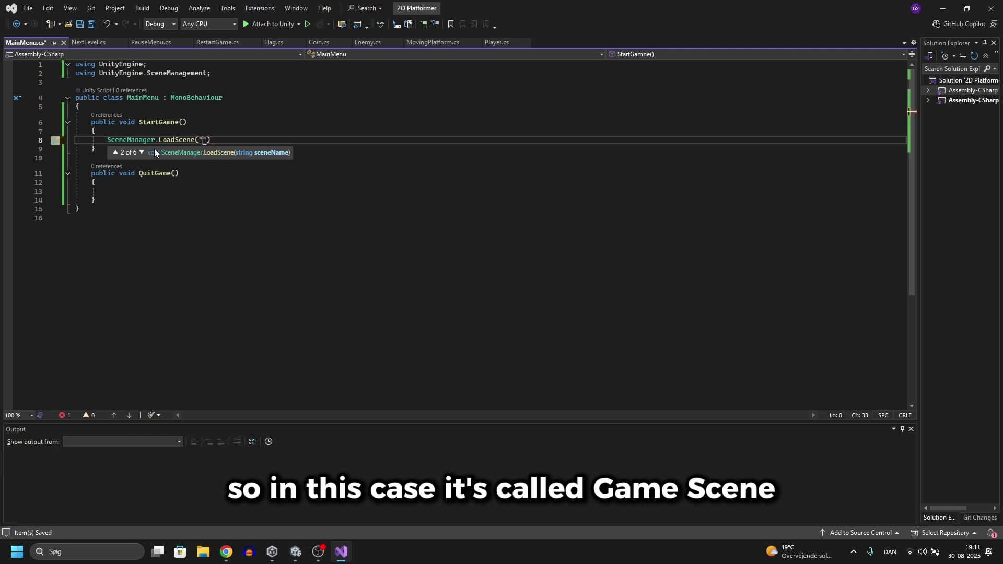
text(GameScene)
Step: In Unity, go to Assets > Scenes and select GameScene to check its exact name
click(295, 552)
click(121, 379)
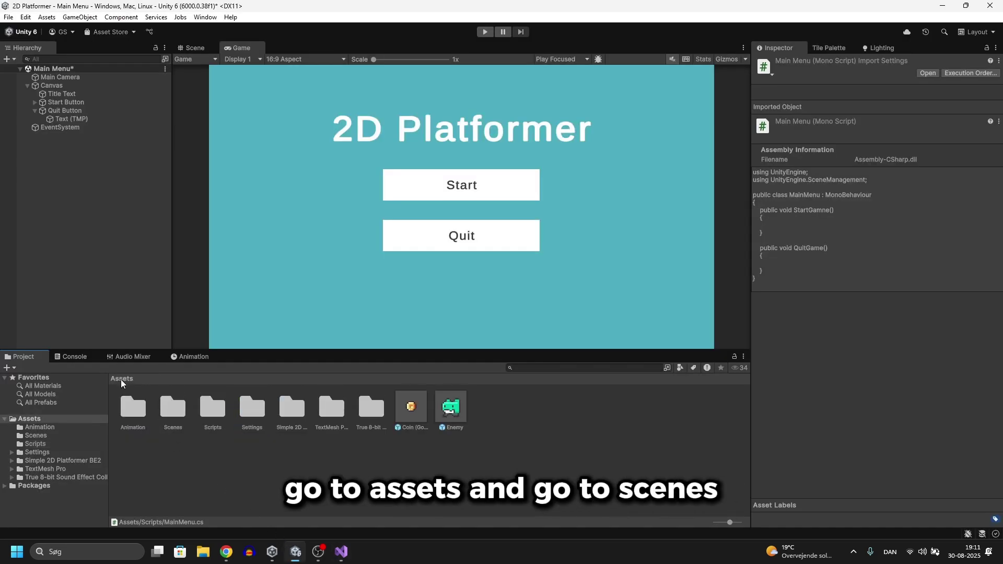
click(178, 411)
double_click(178, 412)
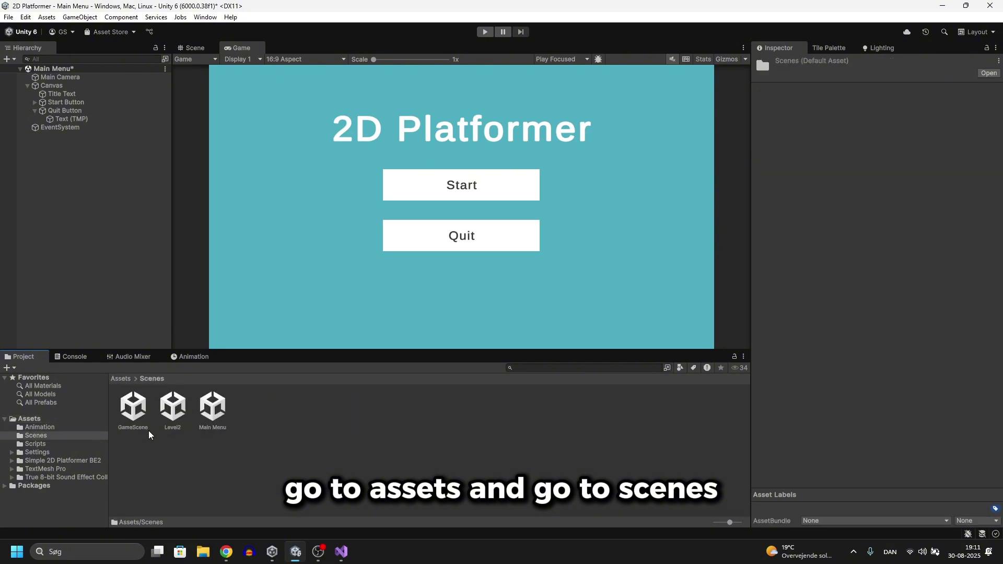
click(136, 421)
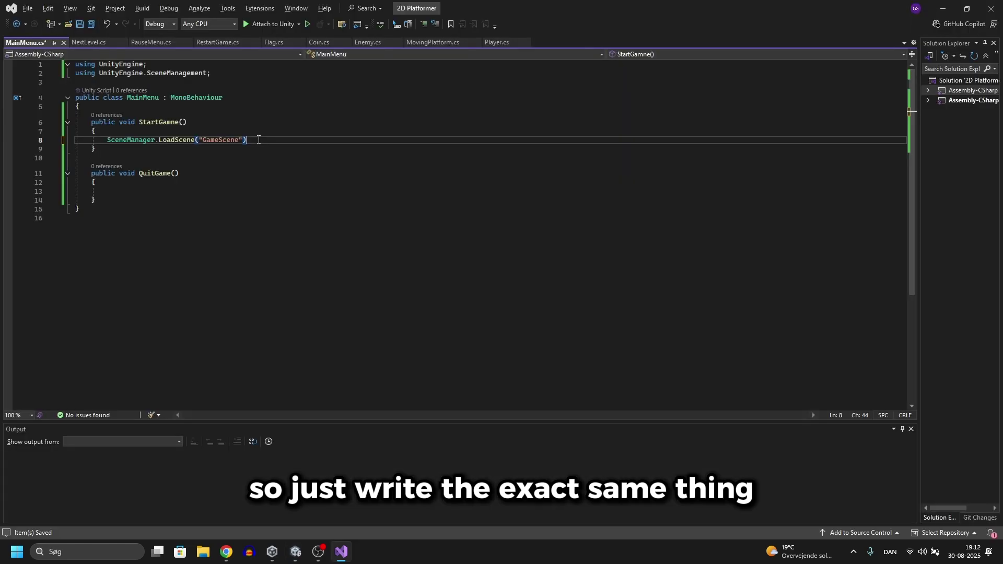
Step: End the LoadScene("GameScene") line with a semicolon, add Application.Quit() in QuitGame, and save MainMenu
text(;)
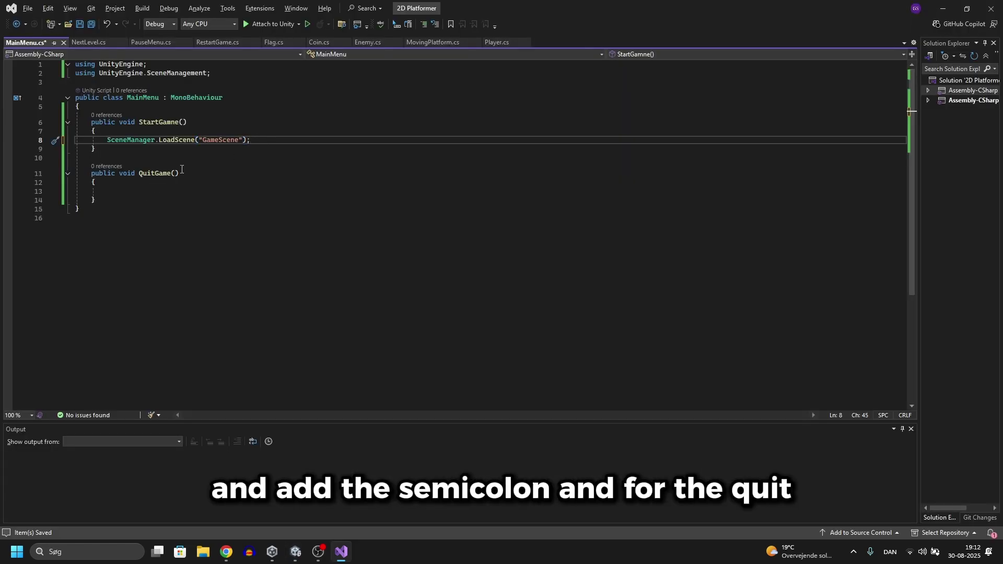
click(130, 191)
text(Appl)
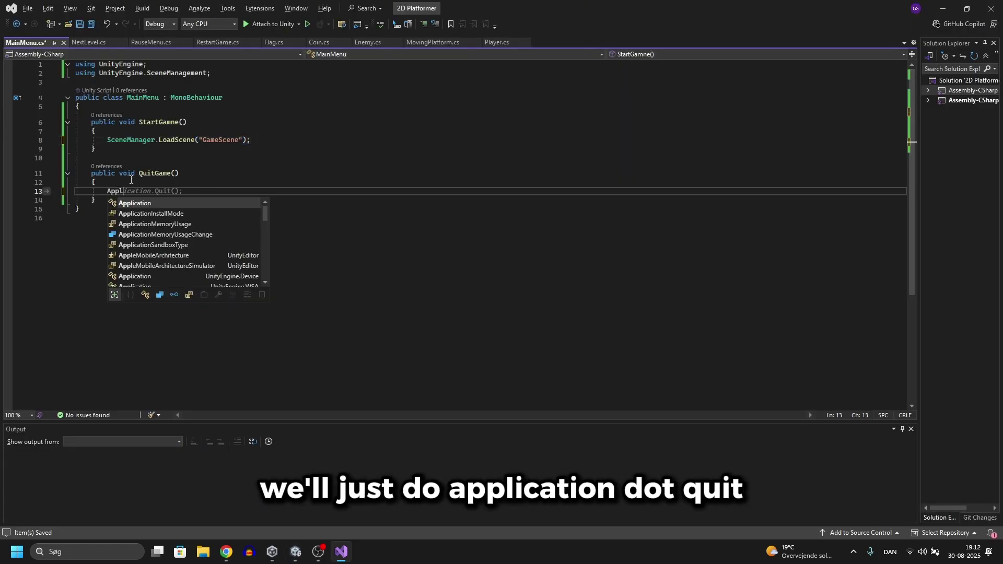
key(Tab)
key(ctrl+s)
click(92, 174)
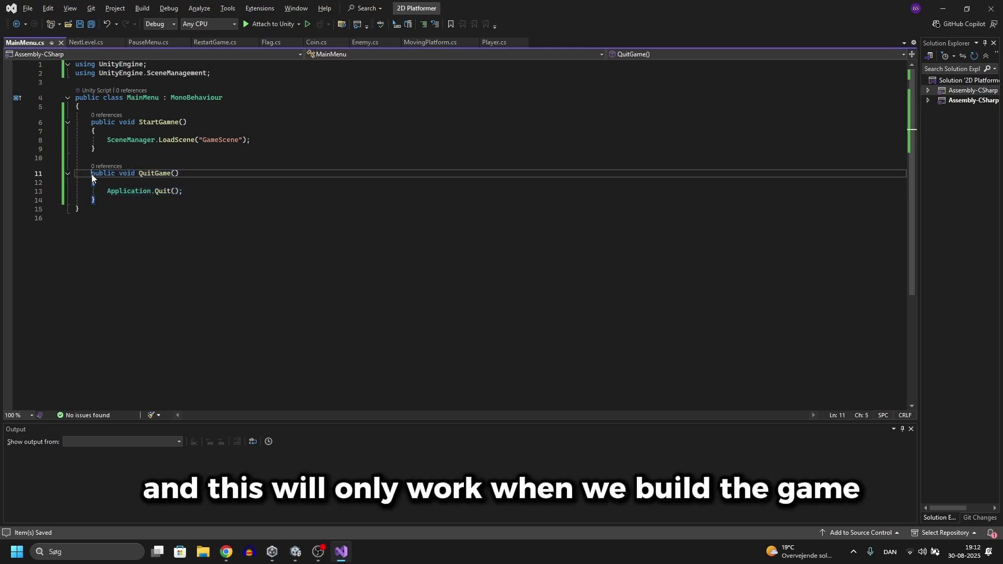
drag(92, 174, 105, 199)
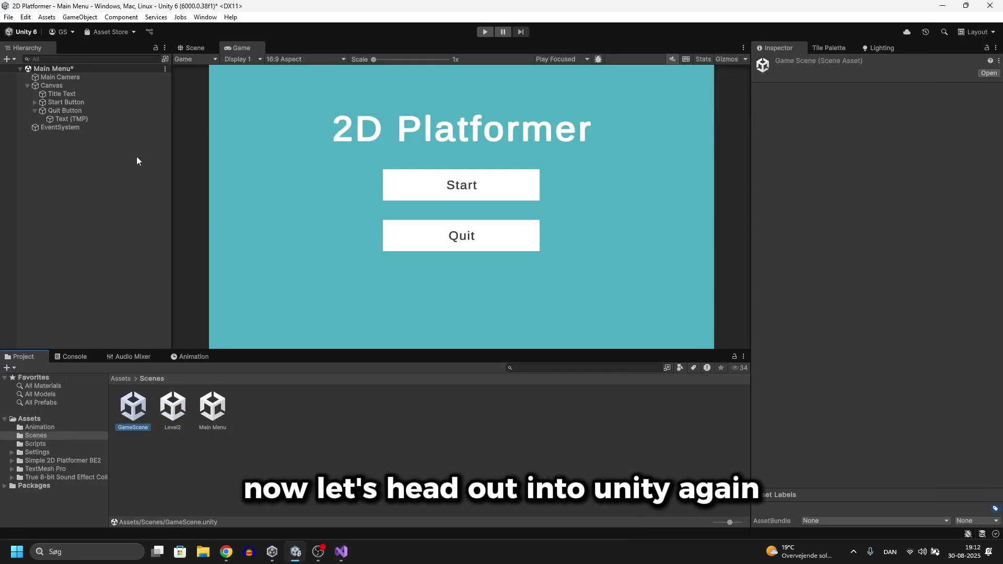
Step: Add the MainMenu script component to the Canvas object
click(52, 85)
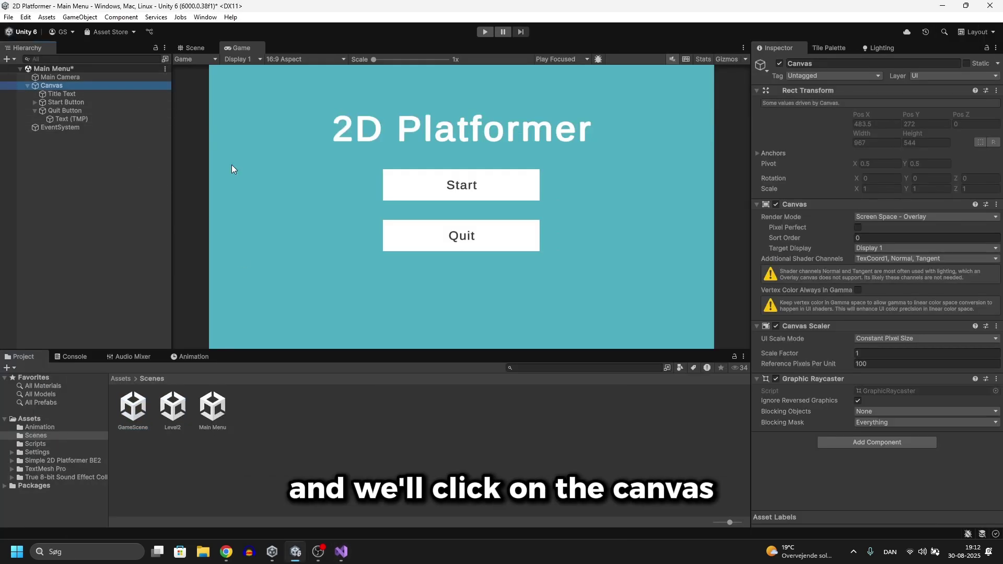
text(mainmenu)
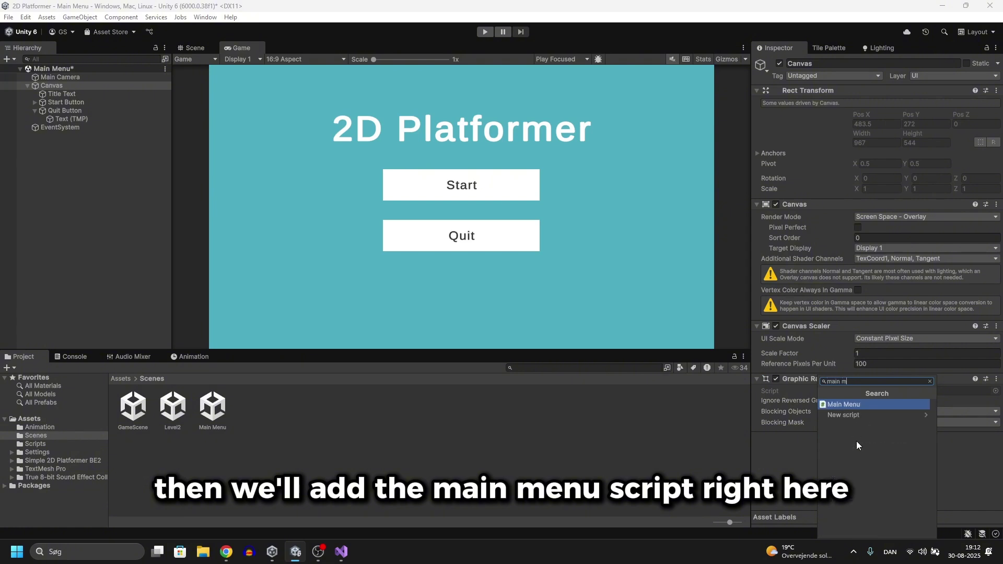
key(Return)
Step: Add an On Click entry to Start Button targeting Canvas, calling MainMenu's StartGamne method
click(53, 103)
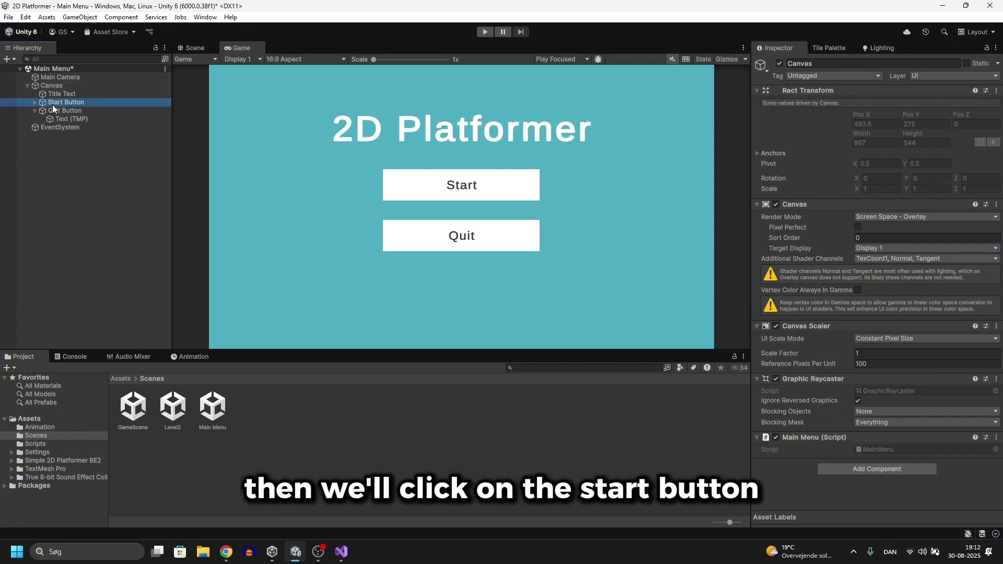
scroll(835, 295, down, 5)
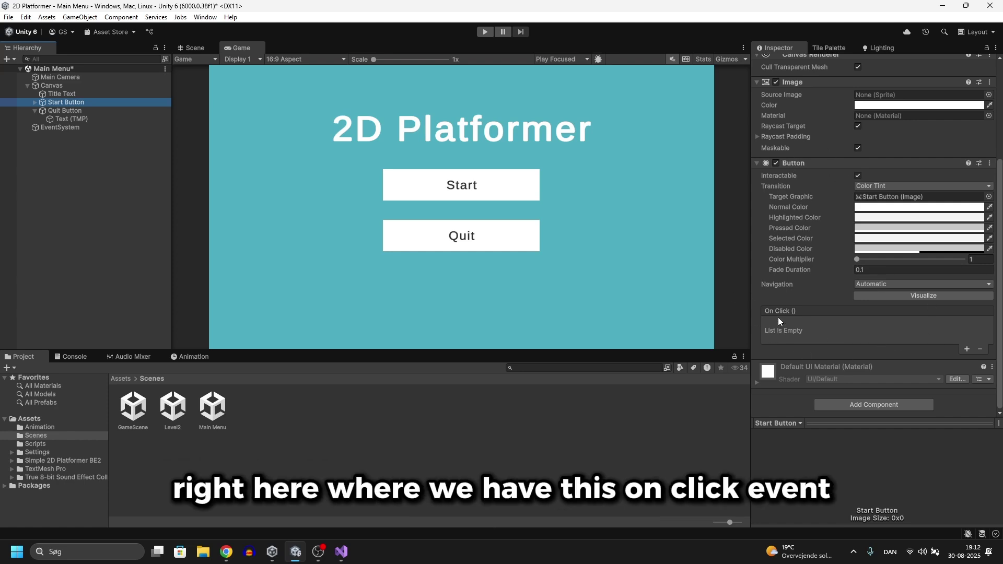
click(967, 349)
drag(51, 86, 792, 336)
click(864, 325)
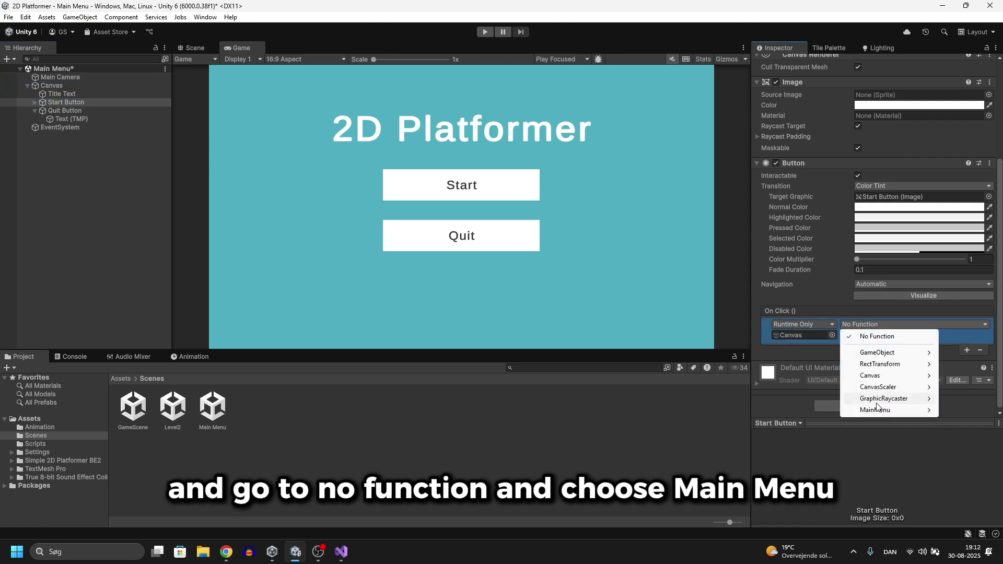
mouse_move(876, 410)
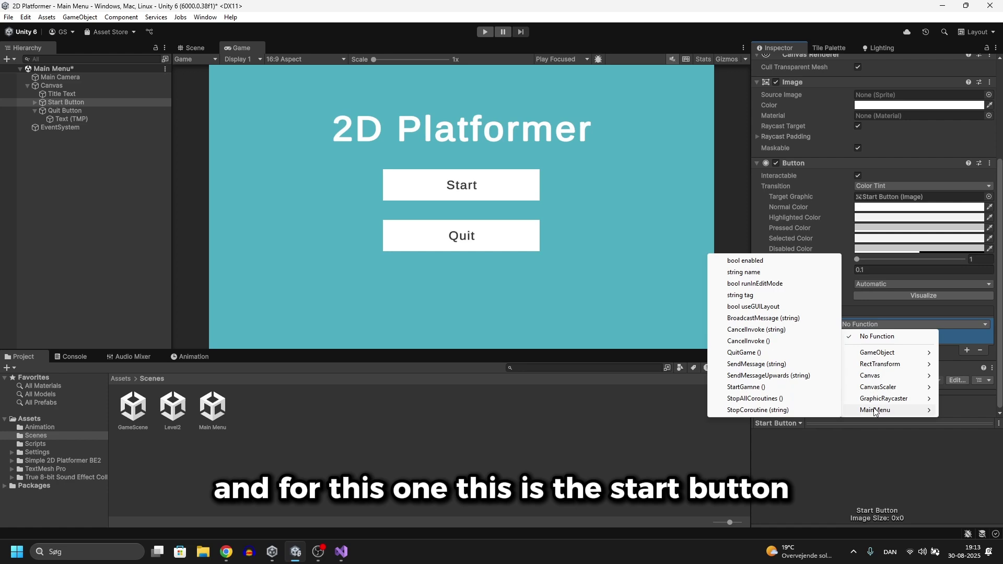
click(757, 389)
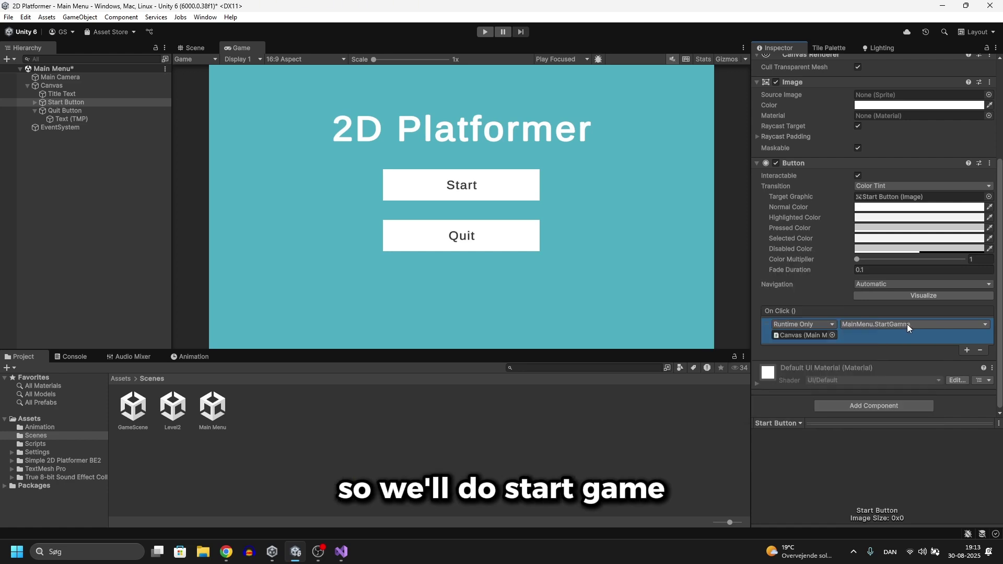
Step: Rename the misspelled StartGamne method to StartGame in the script, then return to Unity
click(341, 551)
click(174, 122)
key(BackSpace)
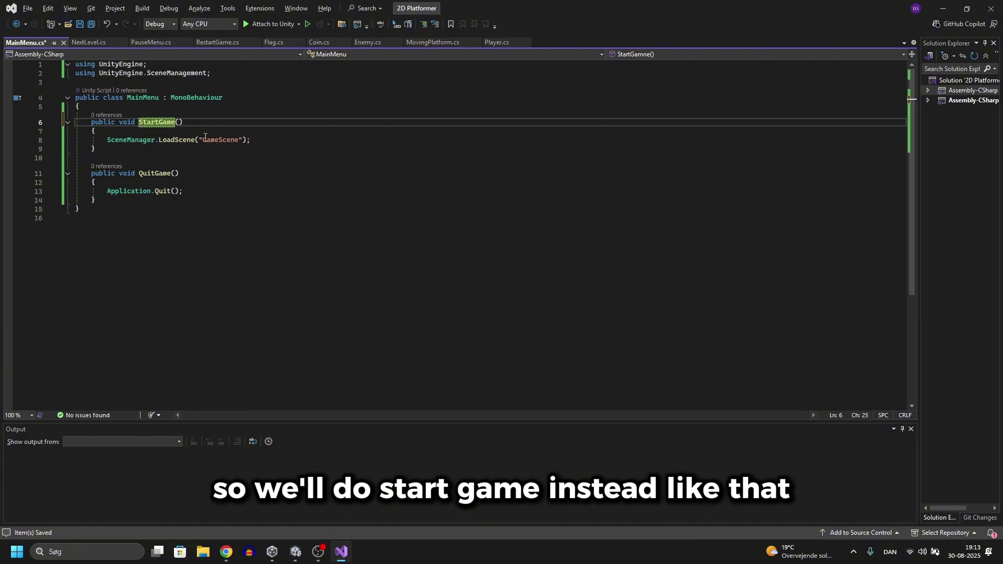
click(943, 9)
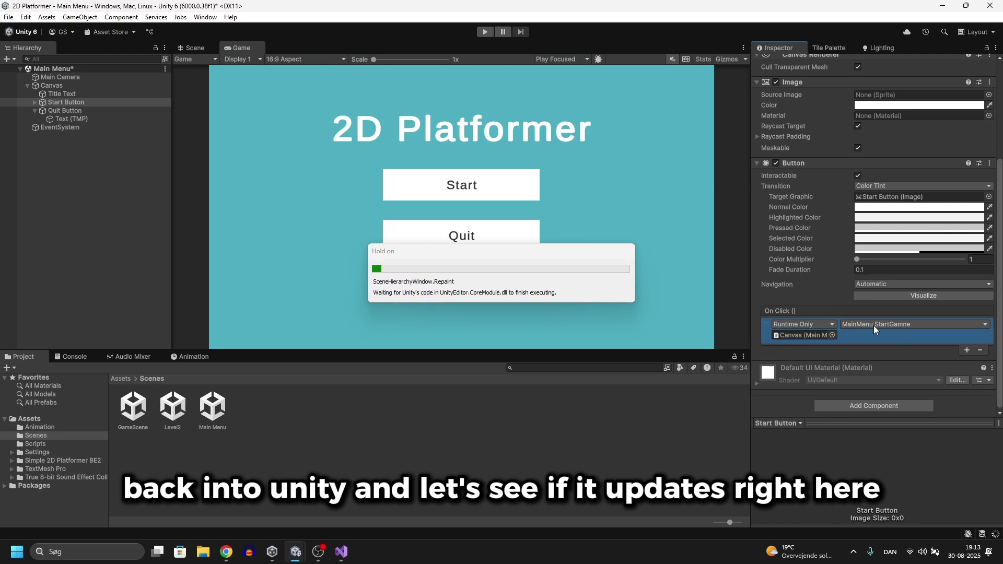
Step: Relink Start Button's On Click function to MainMenu > StartGame
click(899, 323)
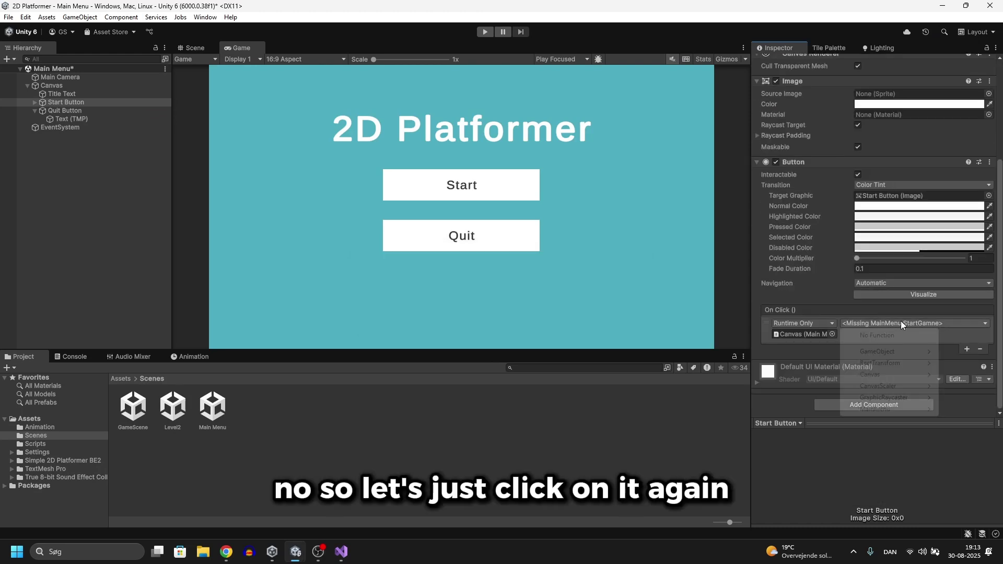
mouse_move(888, 409)
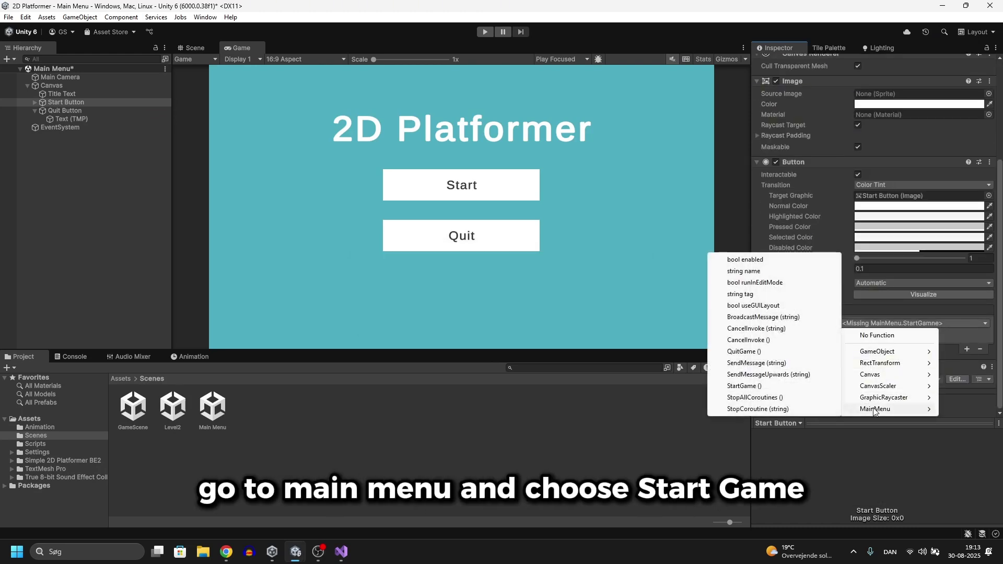
click(751, 387)
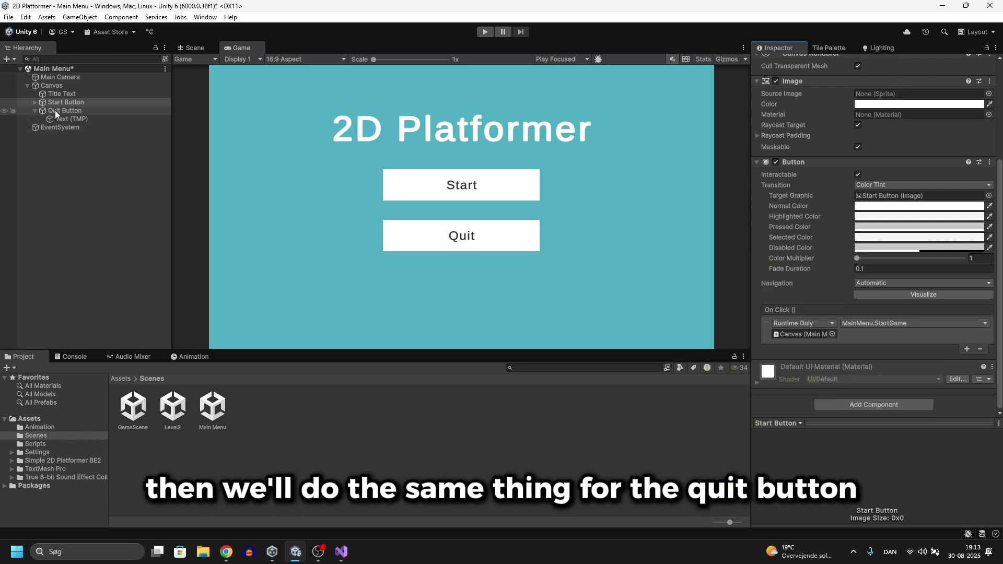
Step: Give Quit Button an On Click entry targeting Canvas that calls MainMenu > QuitGame
click(54, 111)
click(967, 353)
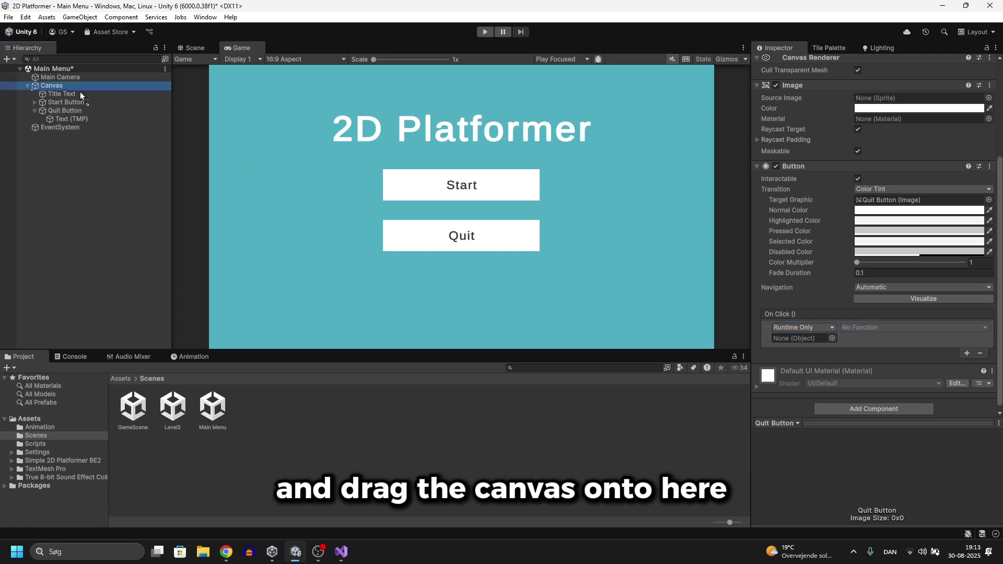
drag(52, 86, 792, 337)
click(864, 329)
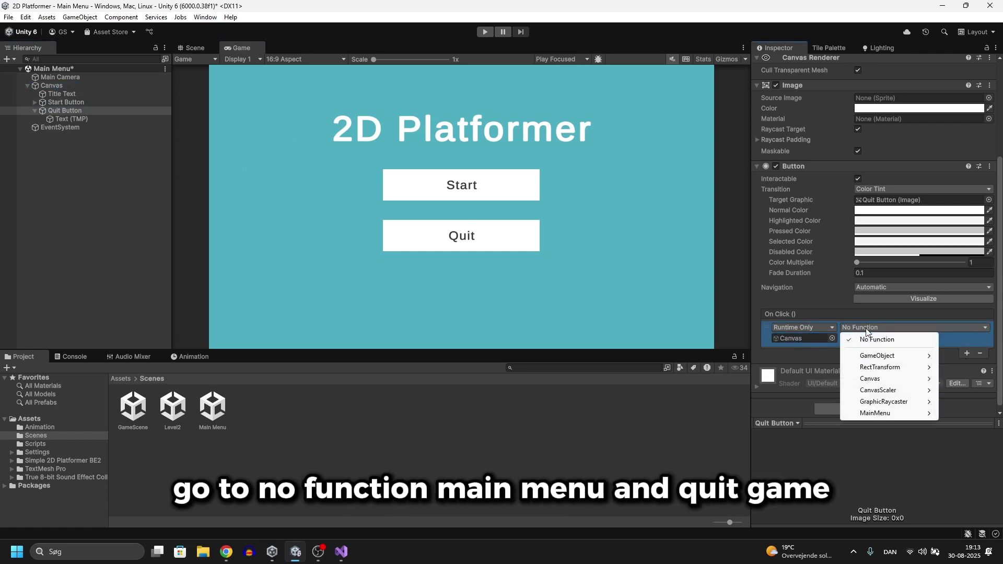
mouse_move(888, 413)
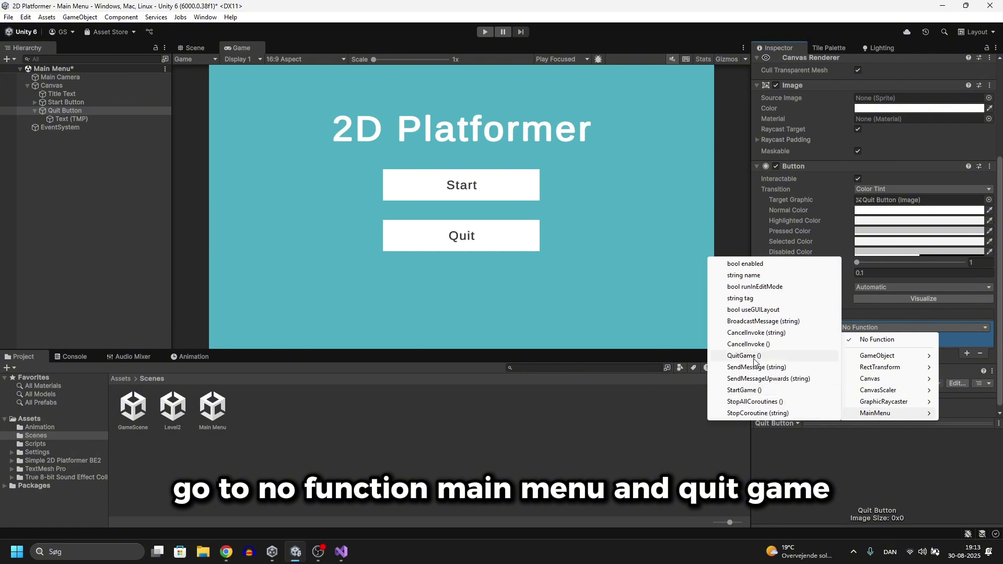
click(753, 356)
Step: In Play mode, try Quit and Start, then pause with Escape and try Main Menu before stopping
click(485, 31)
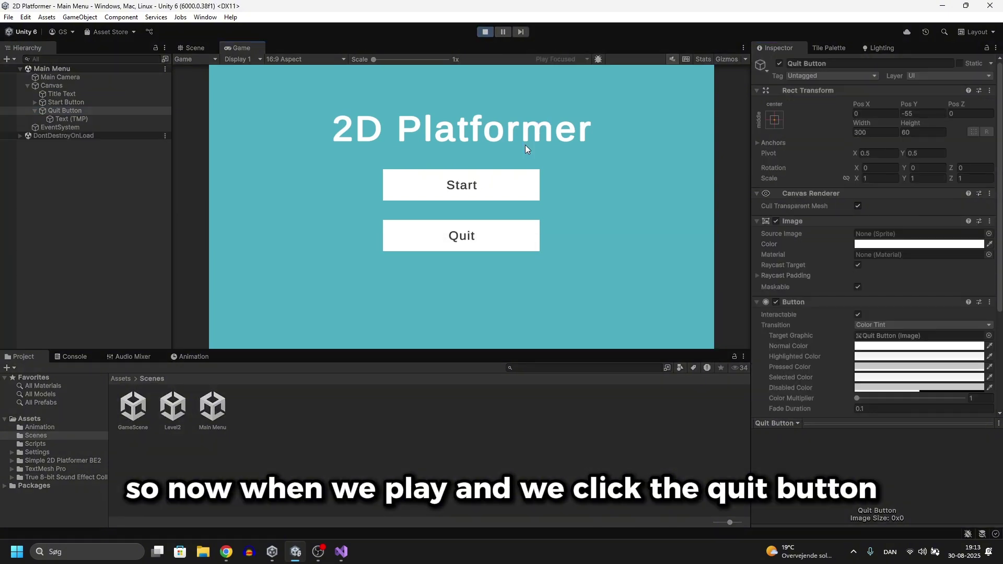
click(471, 238)
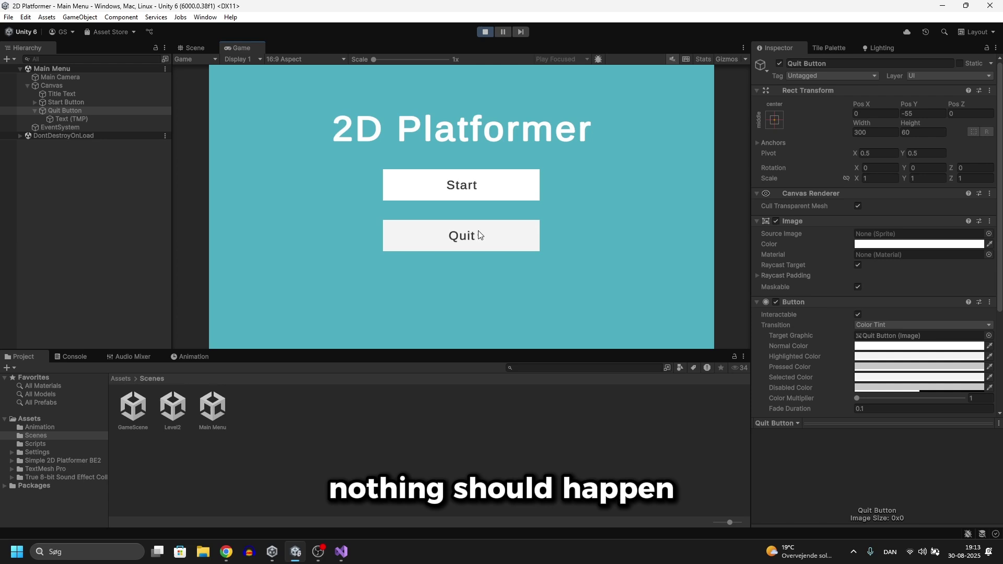
click(477, 188)
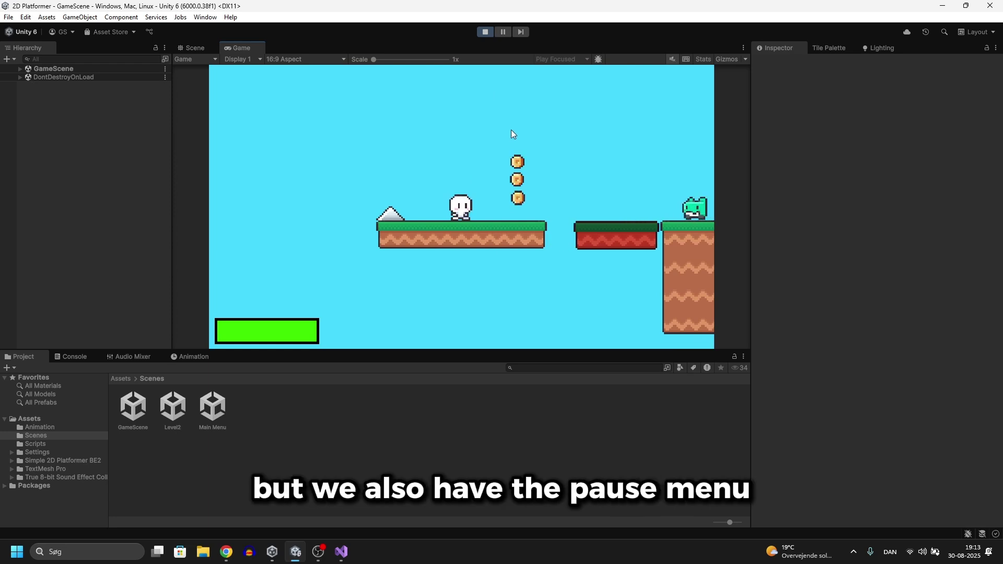
key(Escape)
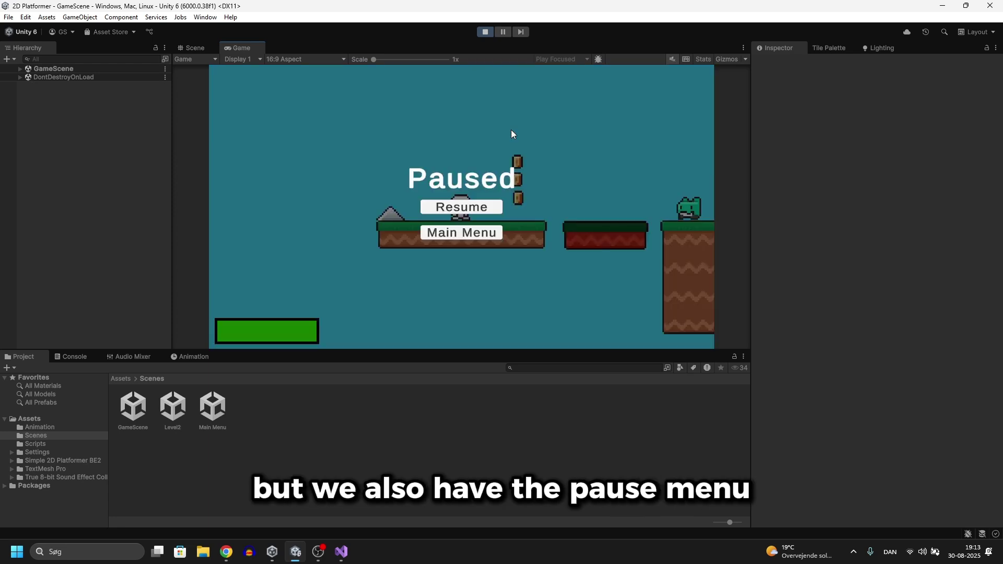
click(463, 234)
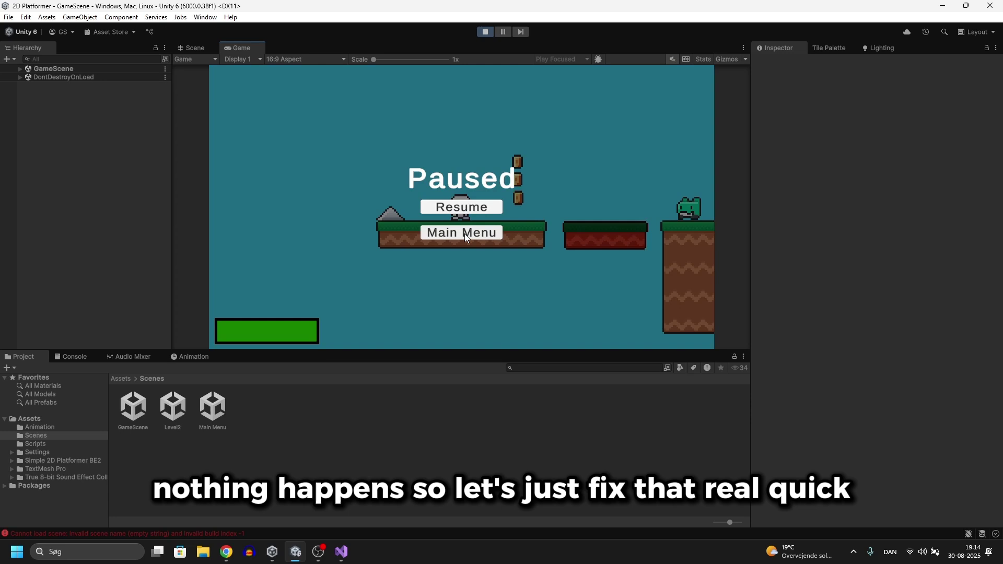
click(488, 33)
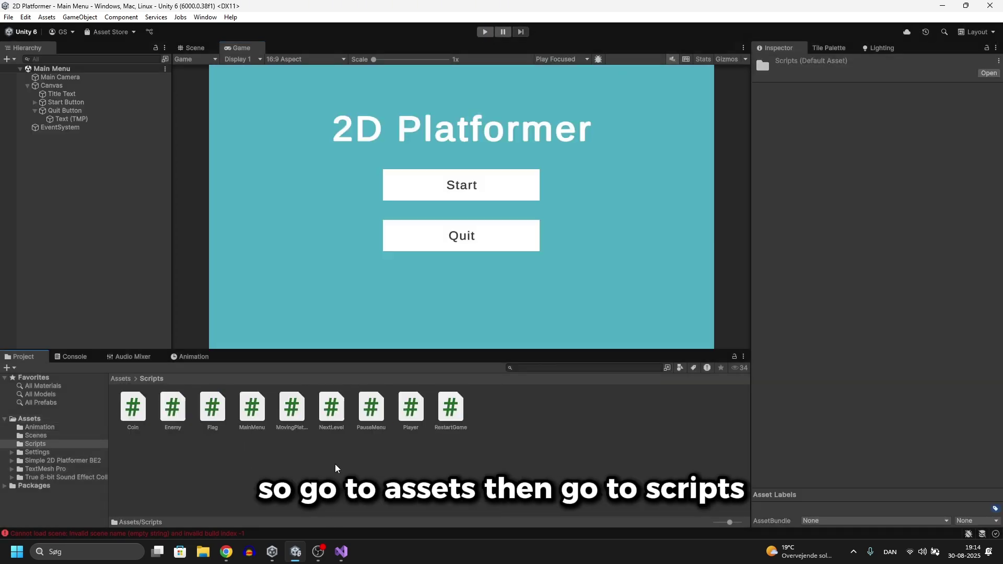
Step: In PauseMenu.cs, set MainMenuButton's LoadScene argument to "Main Menu" and save the script
double_click(373, 411)
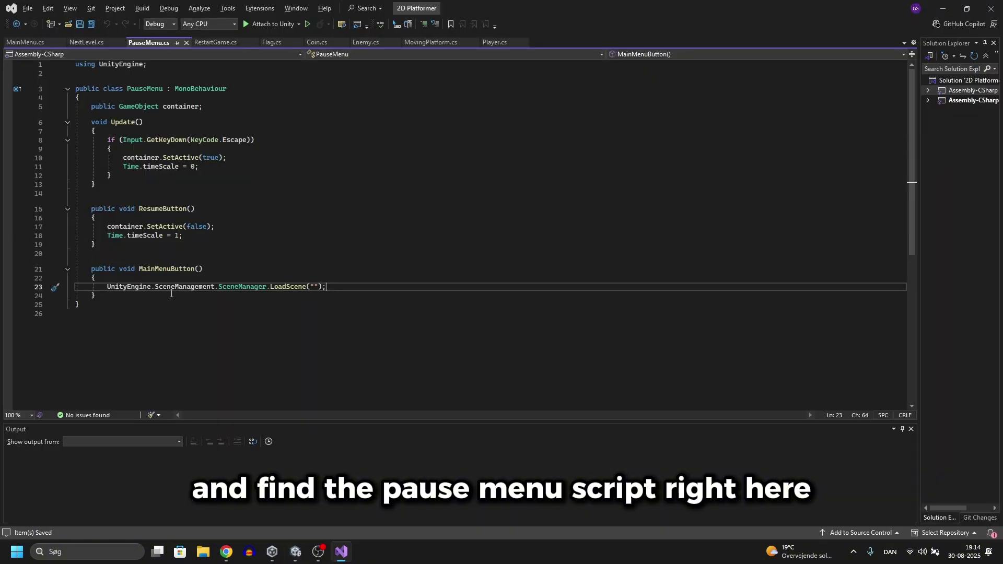
drag(92, 268, 336, 289)
click(313, 287)
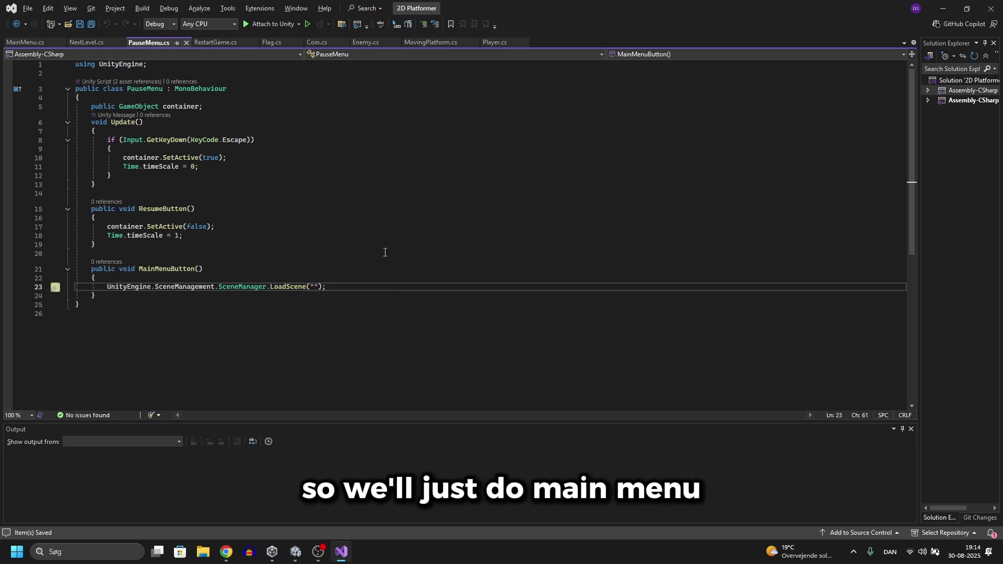
text(Main Me)
text(nu)
key(Down)
key(ctrl+s)
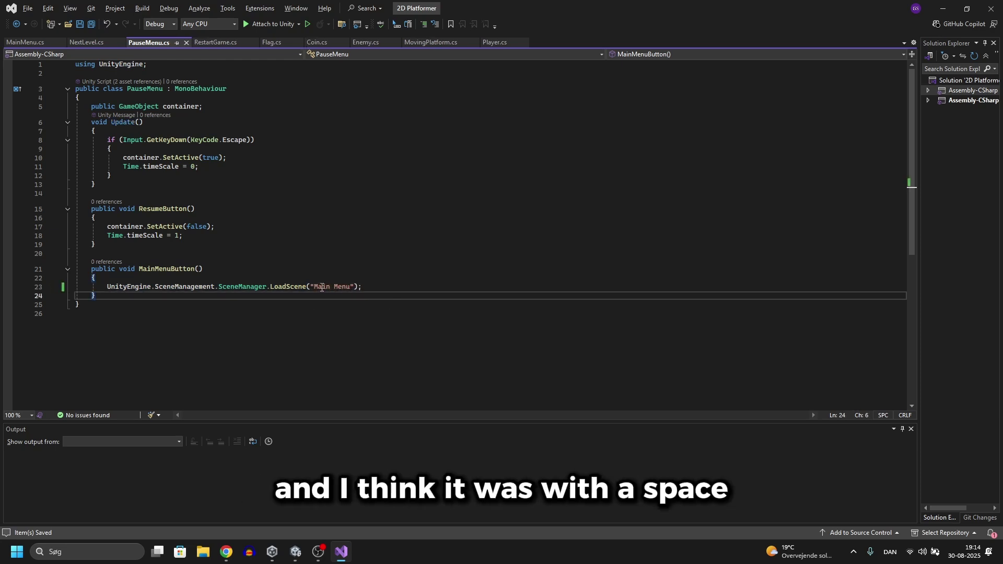
double_click(332, 287)
mouse_move(296, 550)
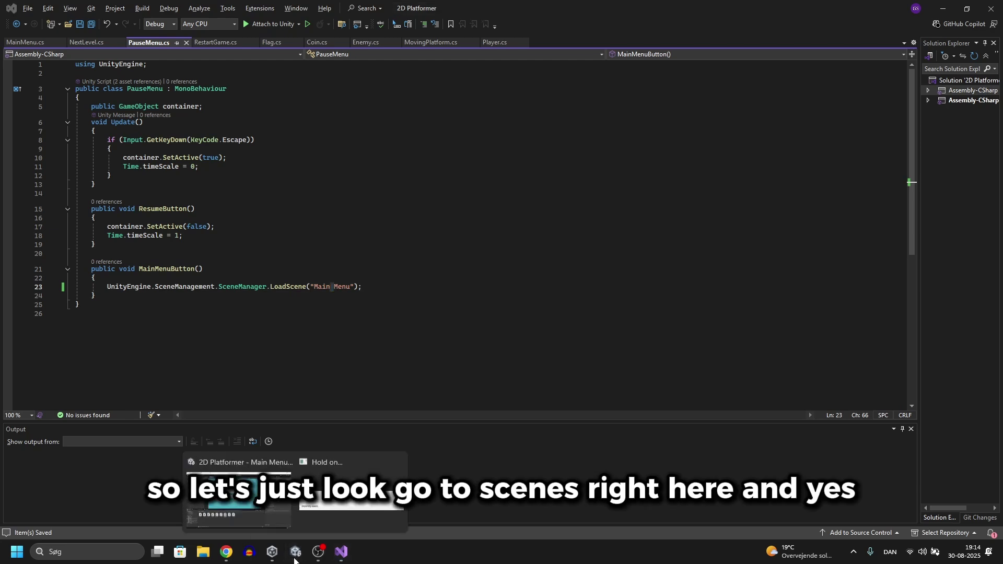
click(246, 523)
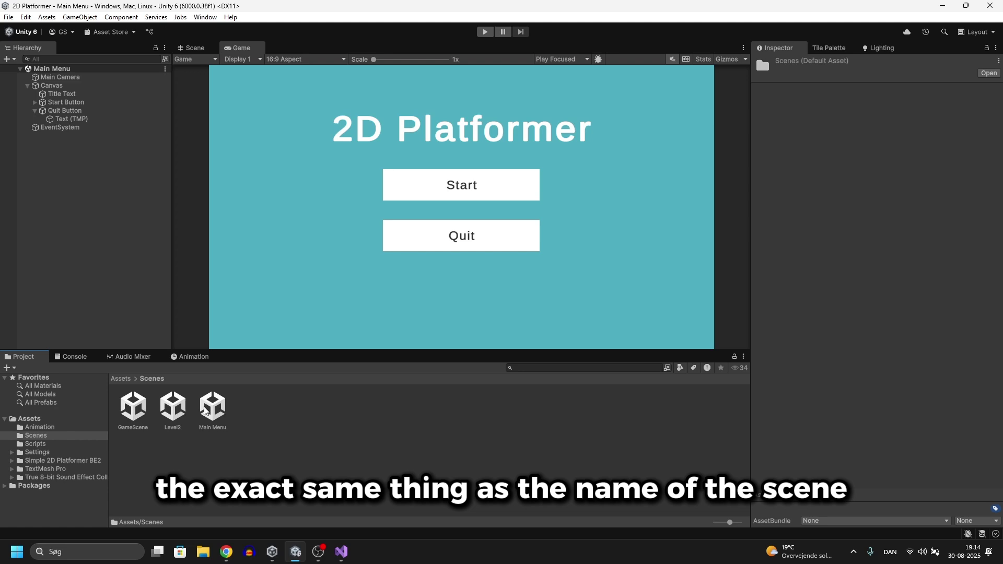
Step: Play the game, click Start, pause with Escape, and click Main Menu to return to the menu
click(485, 32)
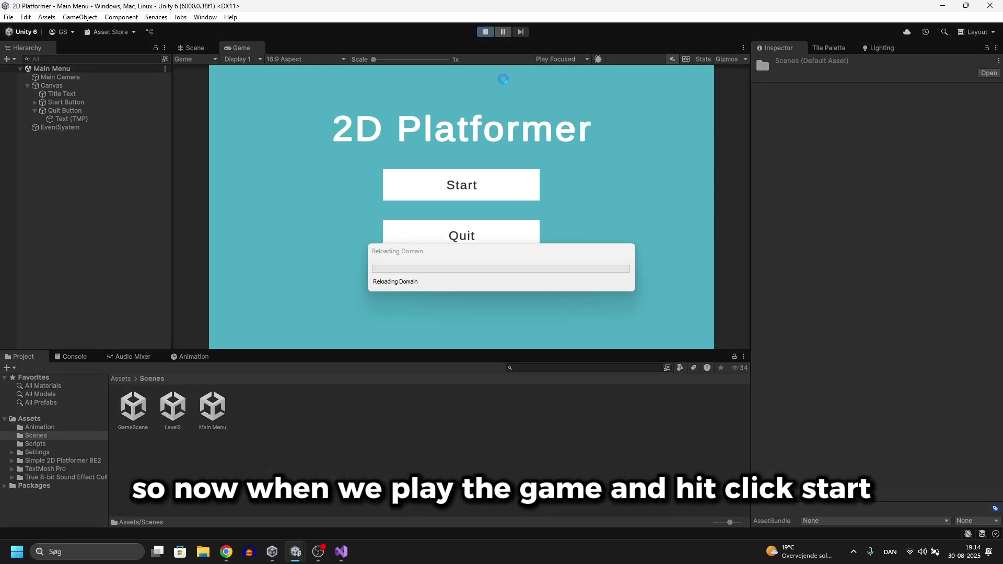
click(517, 186)
key(Escape)
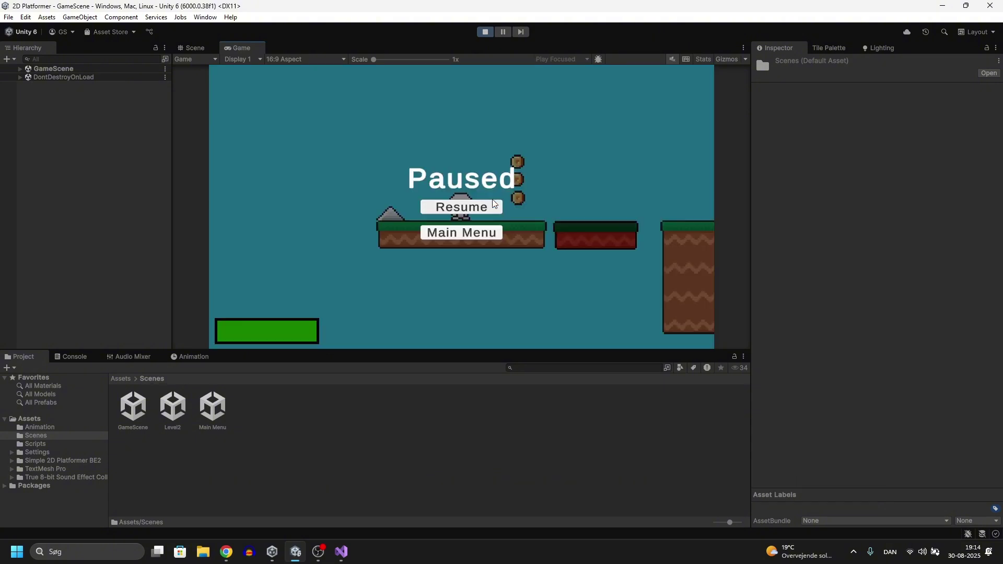
click(455, 234)
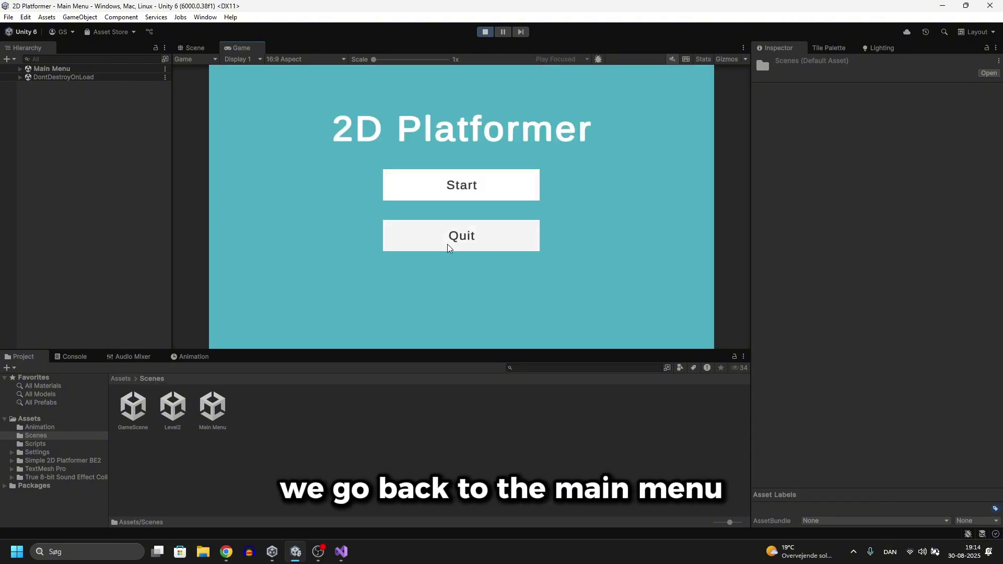